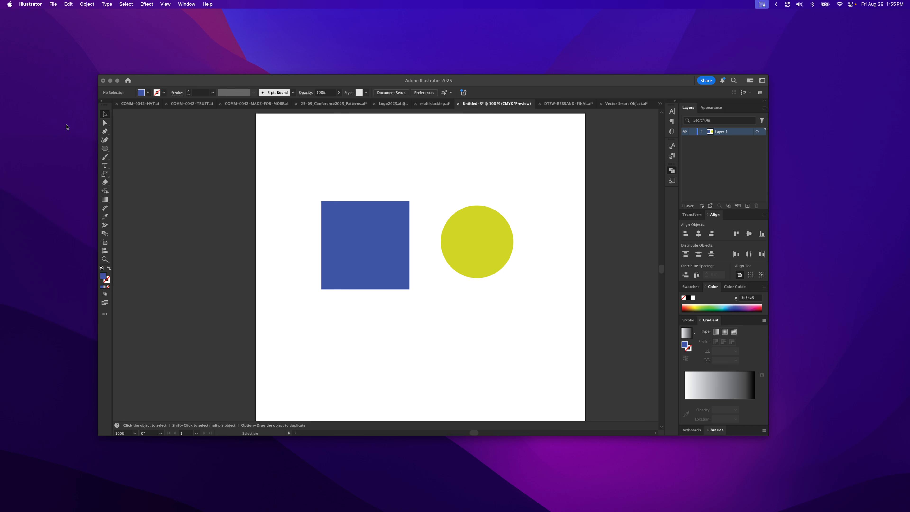
Step: Show the Pathfinder panel and move the yellow circle so it overlaps the blue square's upper-right corner
key("super+shift+F9")
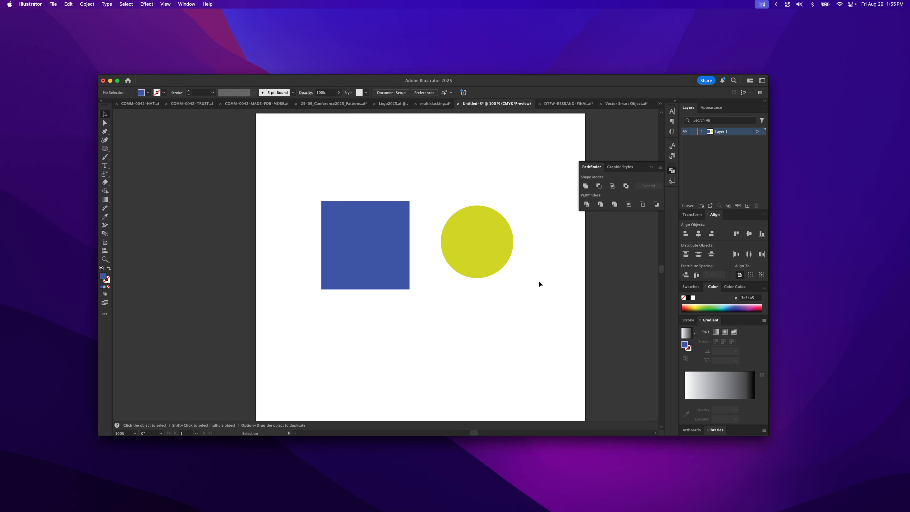
left_click_drag(491, 262, 417, 219)
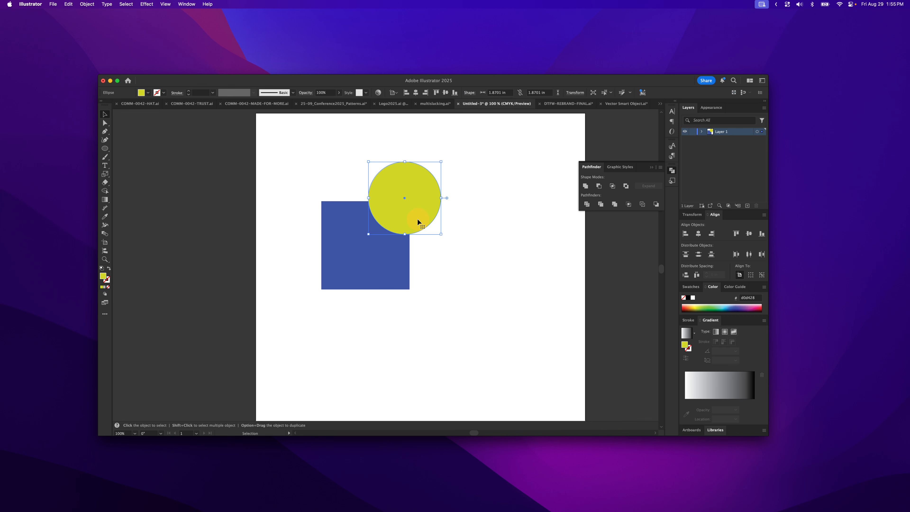
Step: Recolour the circle white by sampling the artboard background with the Eyedropper, then deselect it
key("i")
left_click(462, 234)
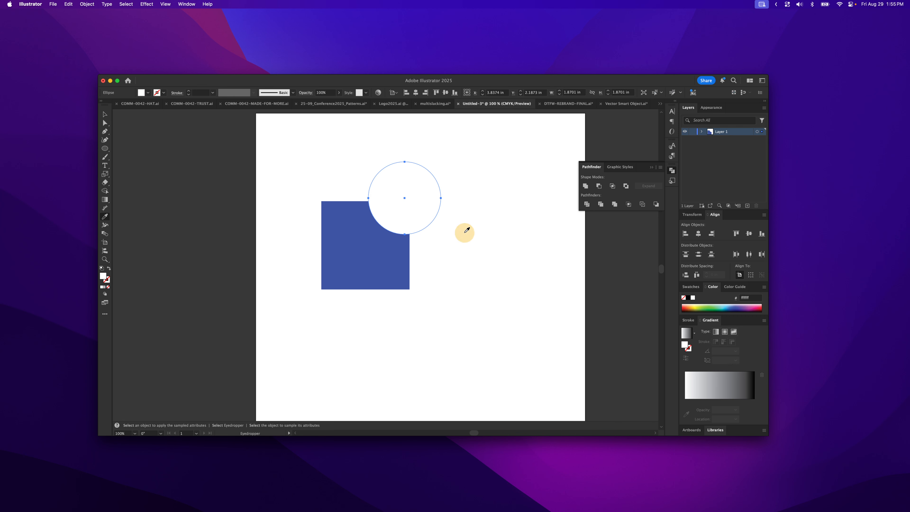
key("v")
left_click(447, 256)
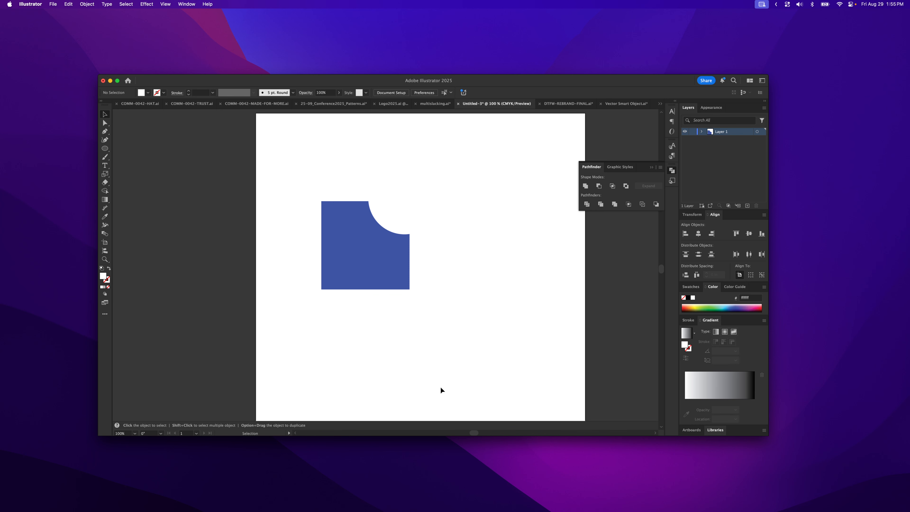
Step: Inspect the overlapping square and circle paths in outline view and return to preview
key("a")
key("super+y")
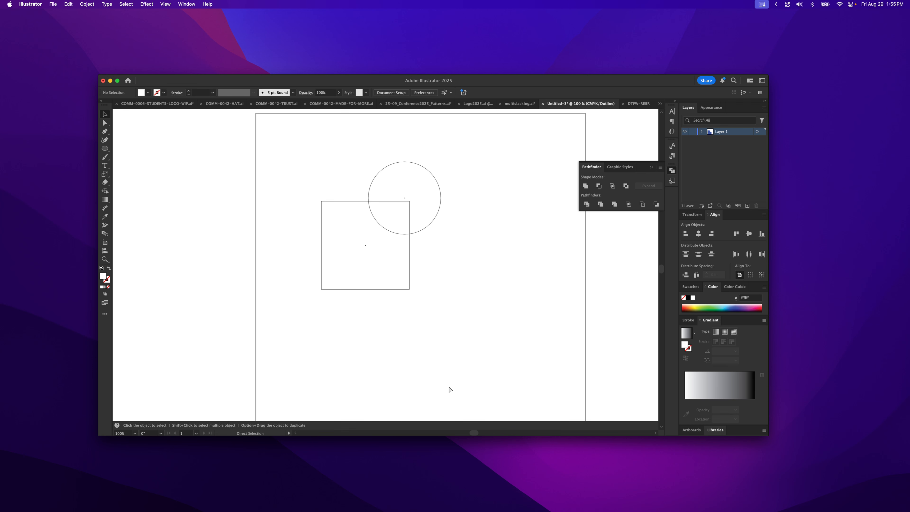
key("super+y")
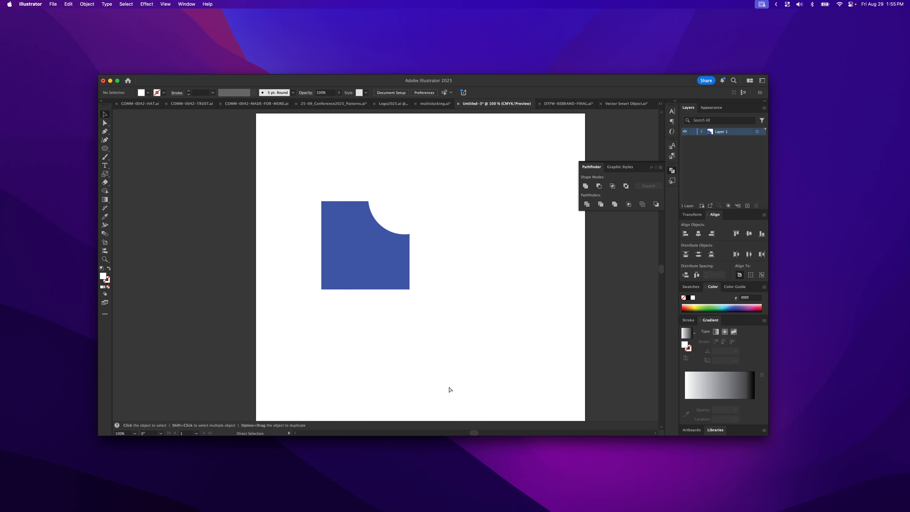
Step: Shift the square slightly left, then undo that move and the circle's white fill
key("v")
mouse_move(392, 272)
left_mouse_down()
mouse_move(382, 262)
mouse_move(383, 271)
left_mouse_up()
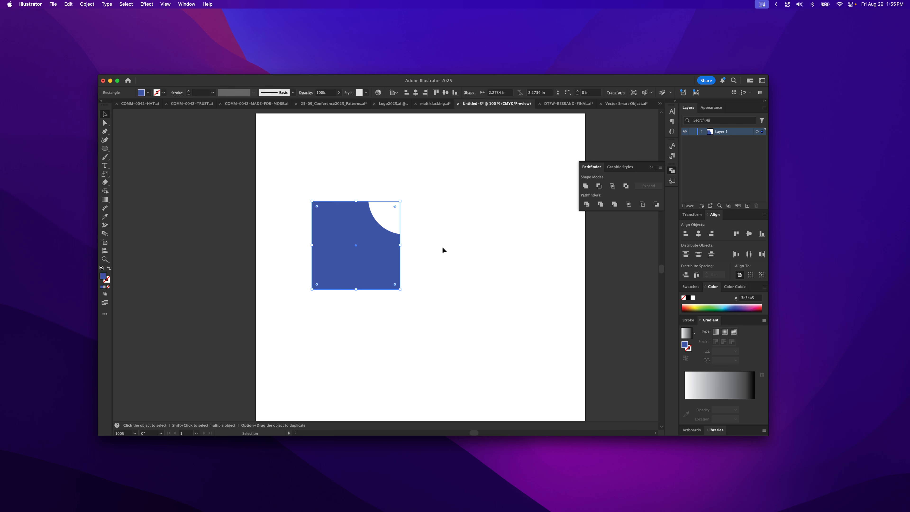
key("super+z")
key("super+z")
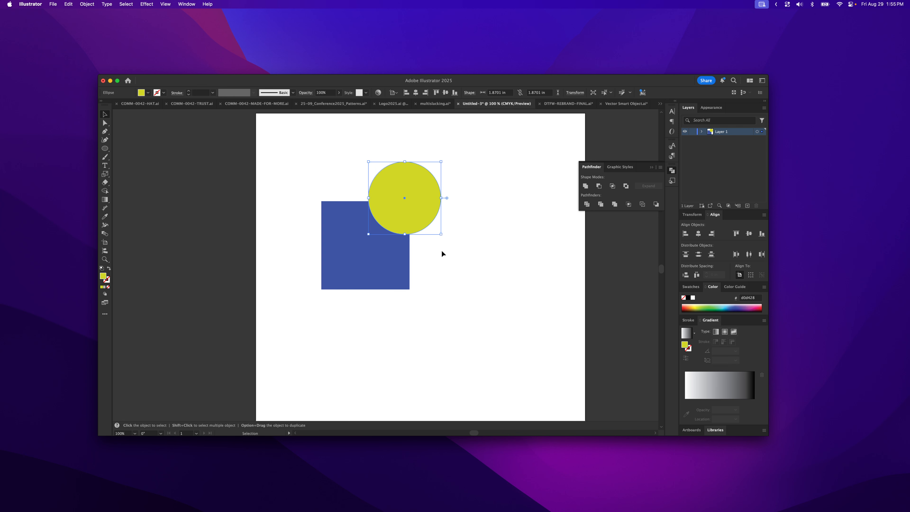
Step: Lower the yellow circle slightly over the square's upper-right corner and select both shapes
left_click(442, 254)
mouse_move(406, 207)
left_mouse_down()
mouse_move(478, 248)
mouse_move(411, 220)
left_mouse_up()
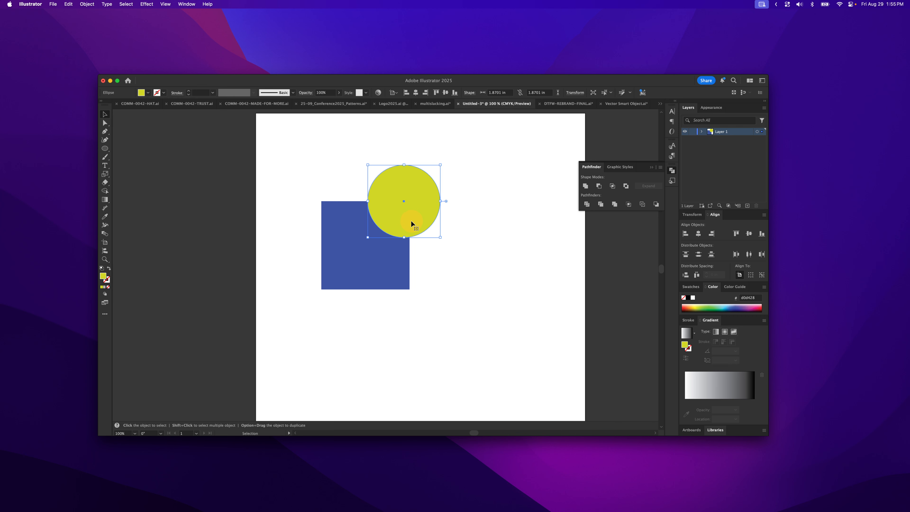
left_click(390, 273, "shift")
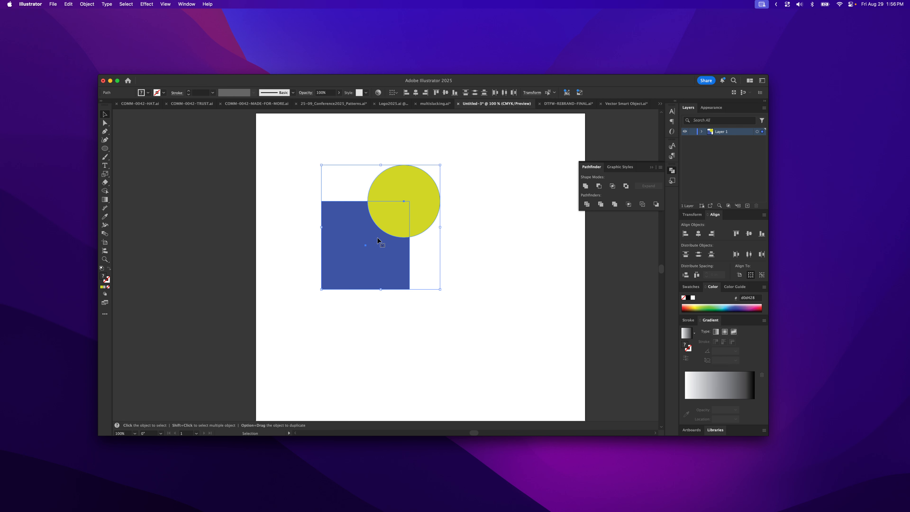
Step: Cut the circle out of the square with the Minus Front shape mode and deselect the result
left_click(599, 186)
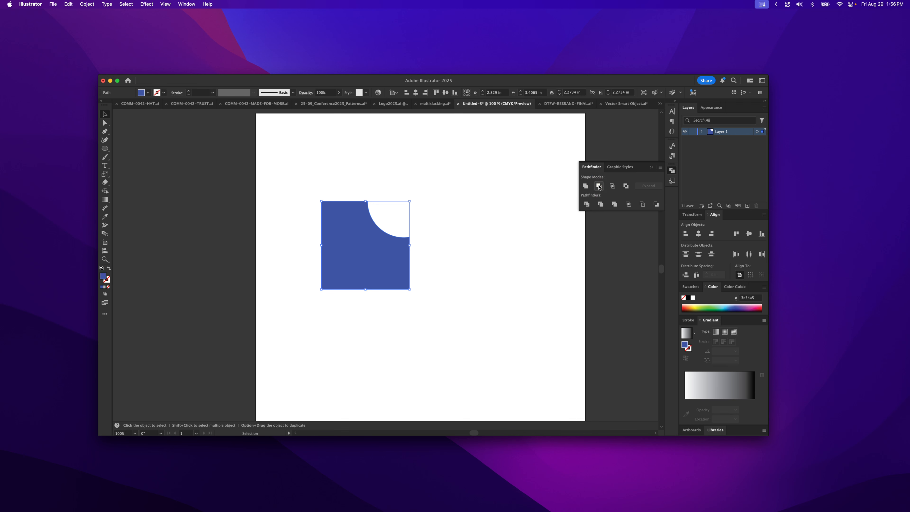
left_click(437, 237)
key("a")
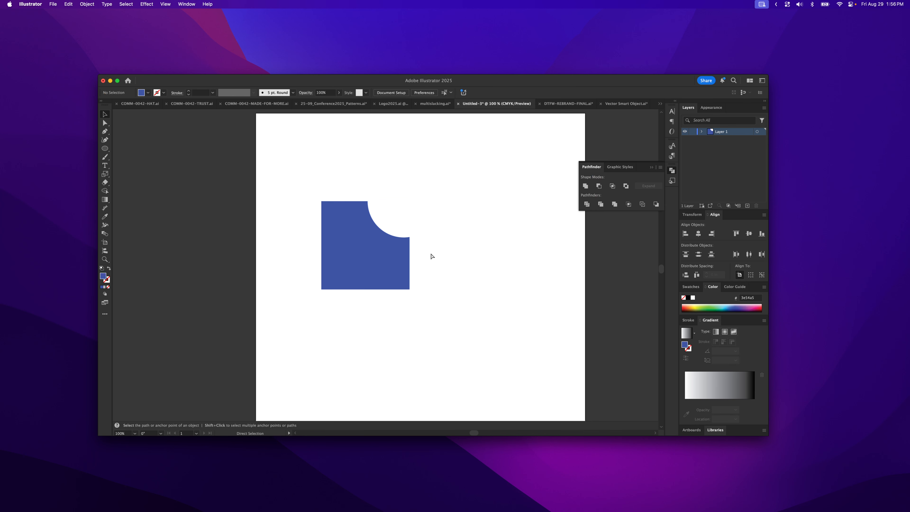
Step: Compare the cut square in outline and preview views, then undo the Minus Front operation
key("super+y")
key("super+y")
key("super+y")
key("super+y")
key("super+z")
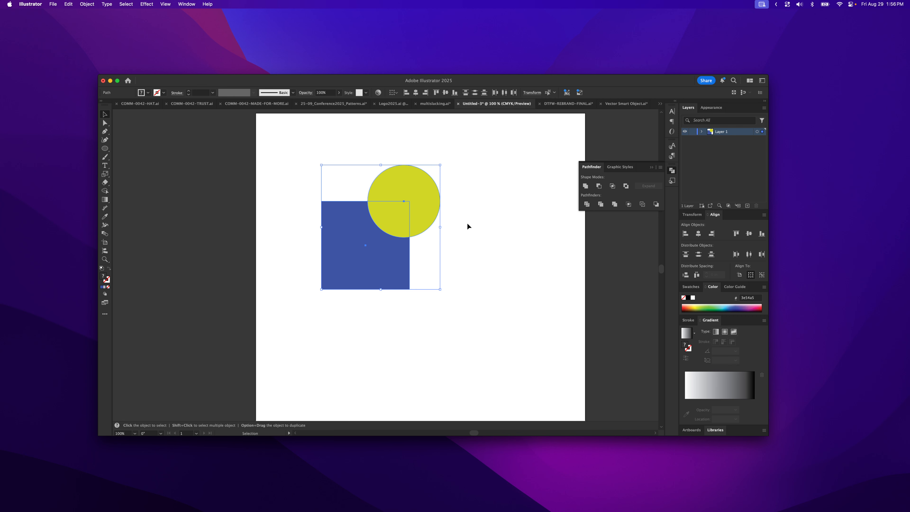
Step: Merge the square and circle with Unite, inspect the combined path in outline view, and undo the merge
left_click(585, 186)
key("a")
key("super+y")
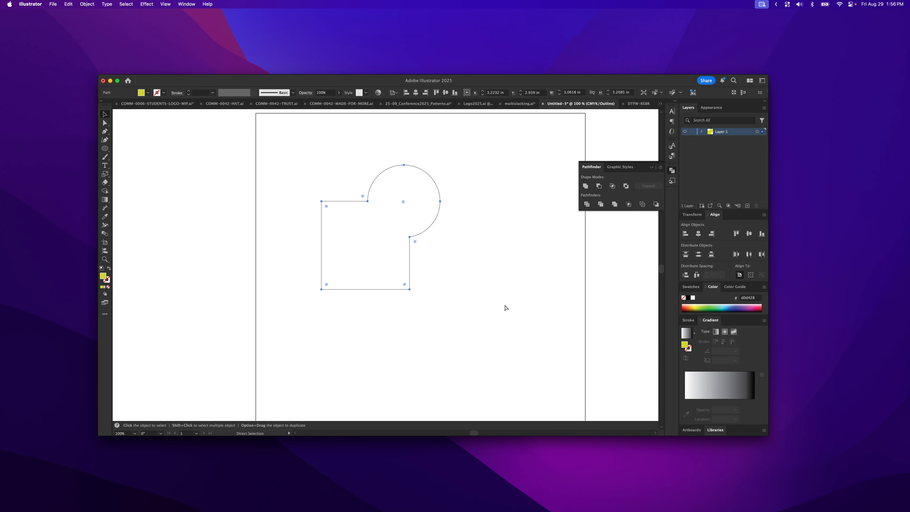
key("super+y")
key("v")
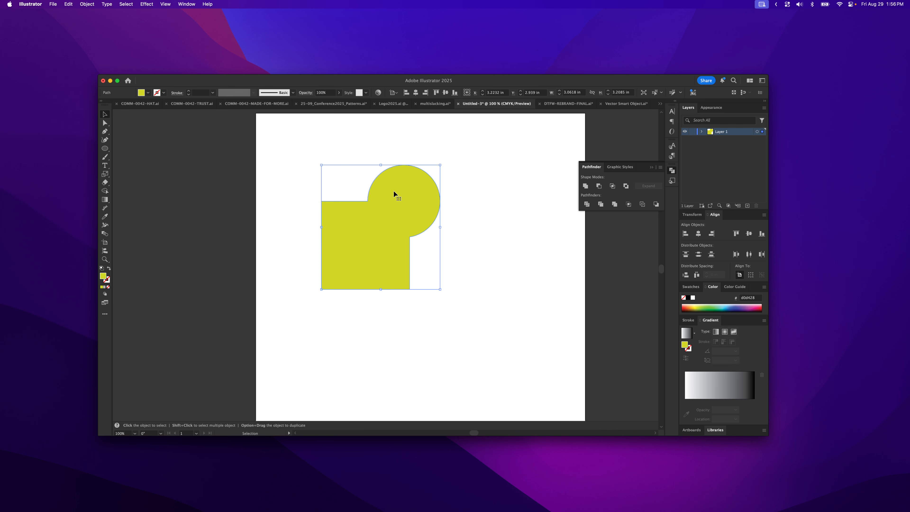
key("super+z")
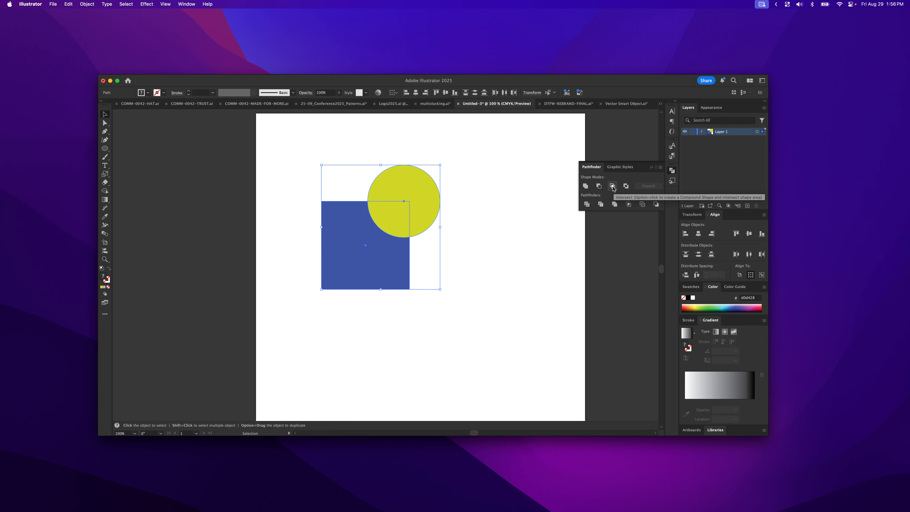
Step: Shrink the circle to about 1.32 in, centre it on the square's right edge, and select both shapes
left_click(511, 269)
left_click(426, 216)
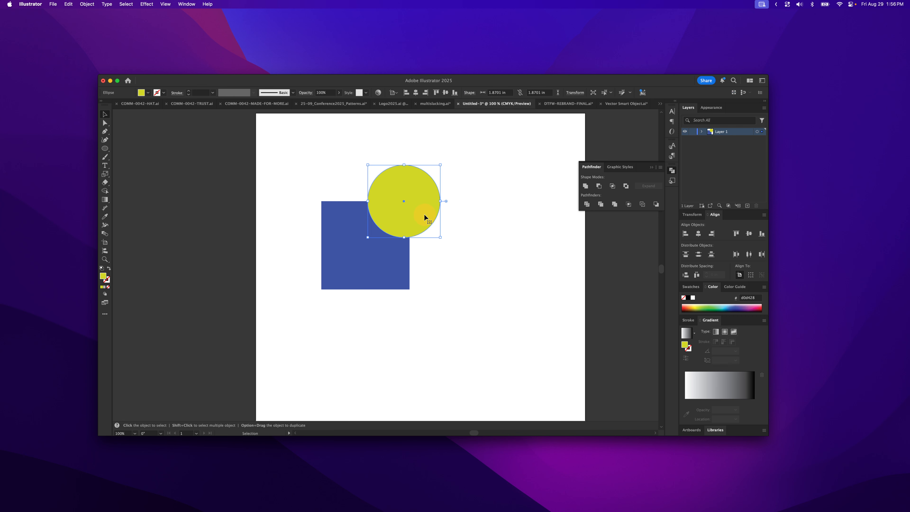
left_click_drag(440, 201, 428, 255)
left_click(361, 270, "shift")
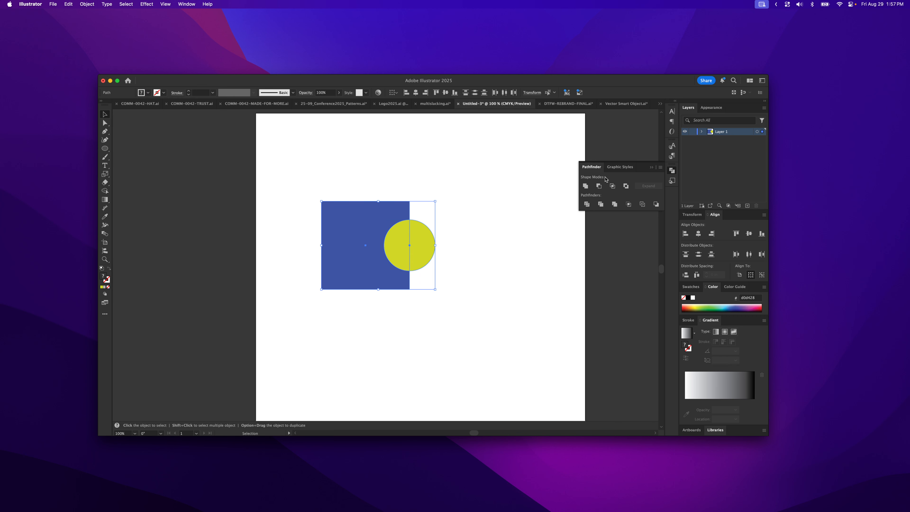
Step: Try the Intersect shape mode on the square and circle, then undo it
left_click(613, 186)
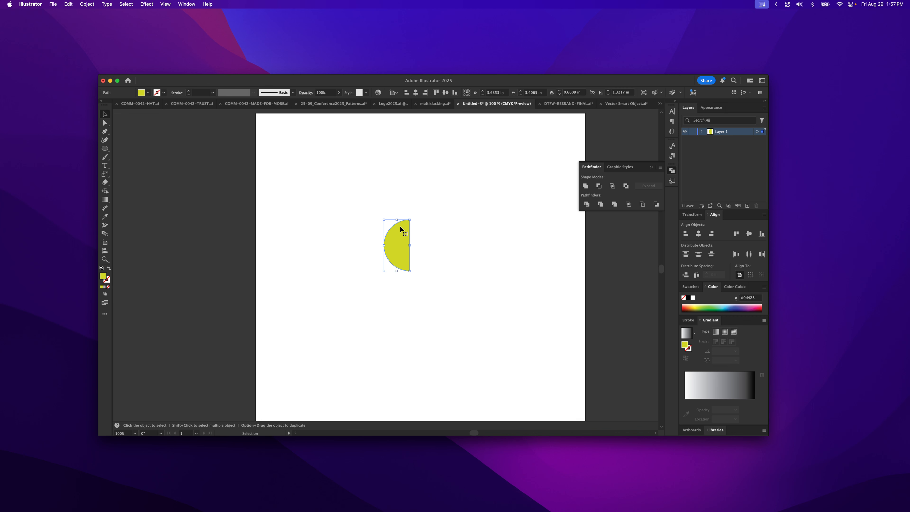
key("super+z")
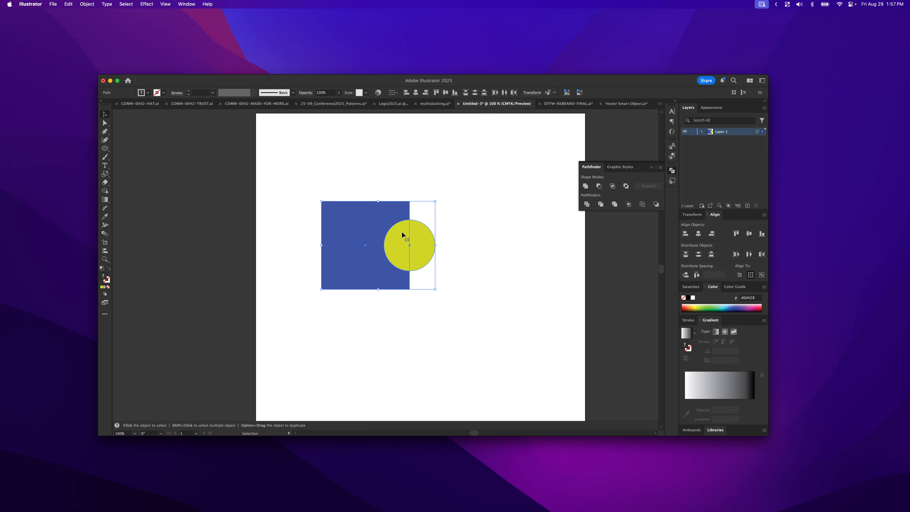
Step: Apply Exclude to the square and circle, then test-move the resulting group and undo the move
left_click(626, 186)
left_click(451, 322)
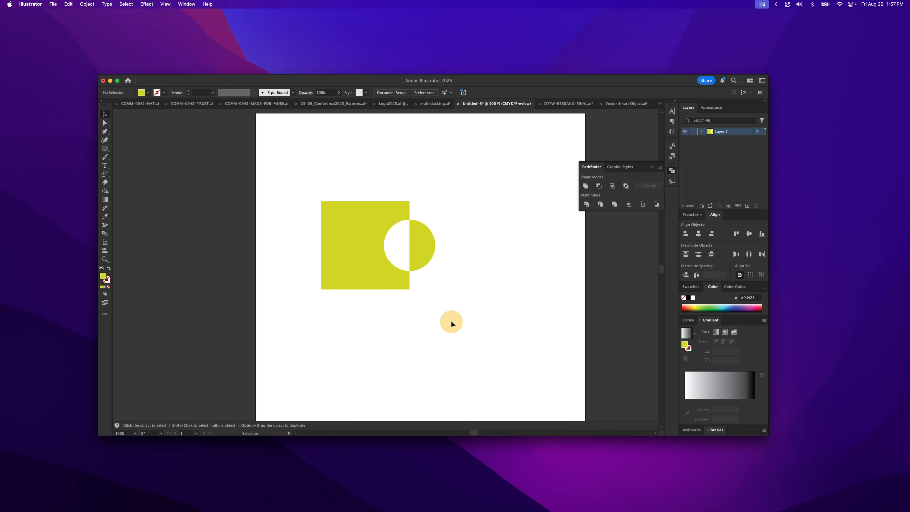
left_click_drag(424, 252, 465, 257)
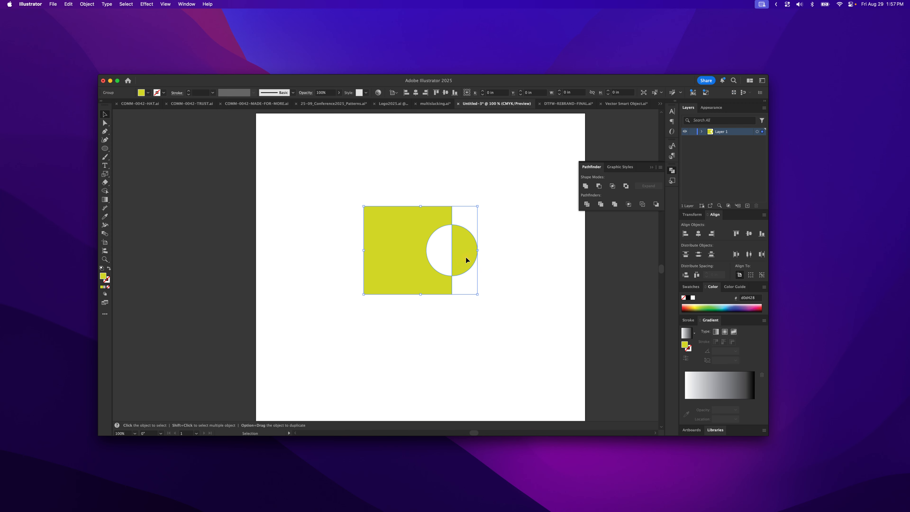
key("super+z")
Step: Move the excluded group slightly right, then undo both the move and the Exclude operation
left_click(476, 282)
left_click_drag(363, 259, 381, 259)
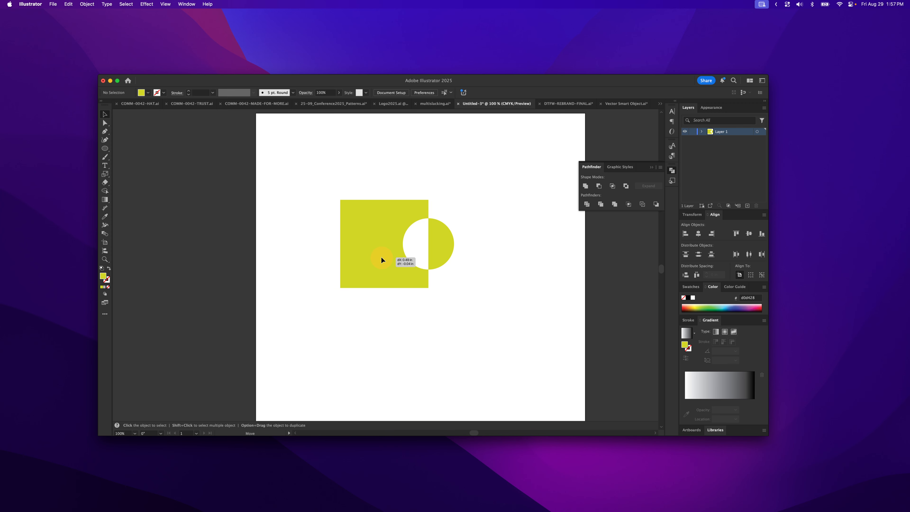
left_click(492, 238)
left_click(537, 252)
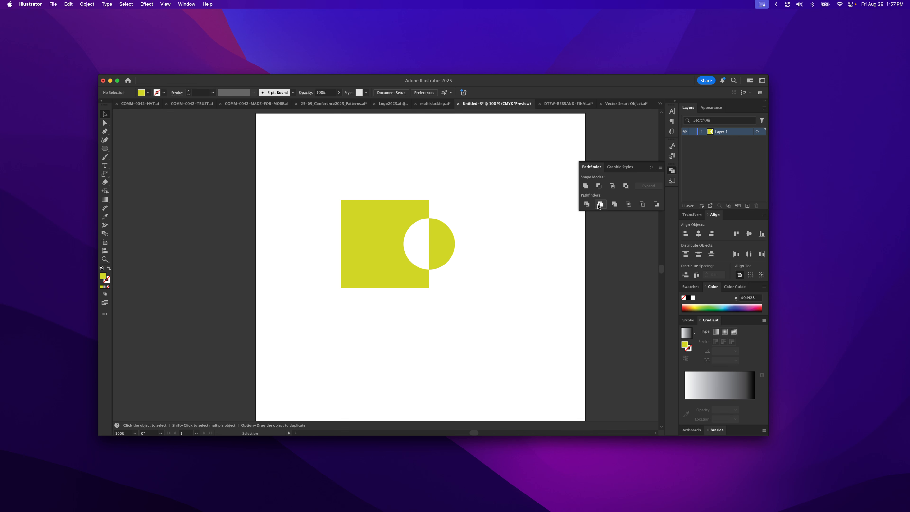
key("a")
key("super+z")
key("super+z")
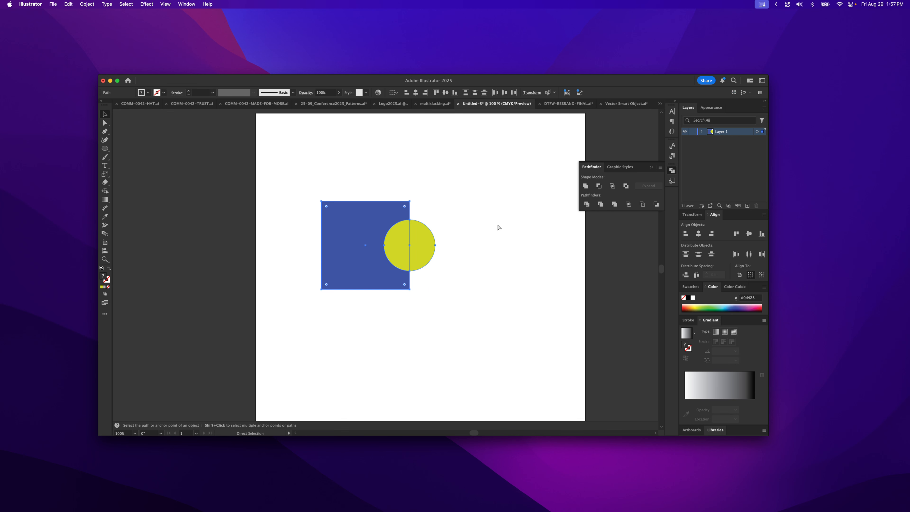
Step: Split the overlapping square and circle into separate pieces with the Divide pathfinder and deselect the result
key("v")
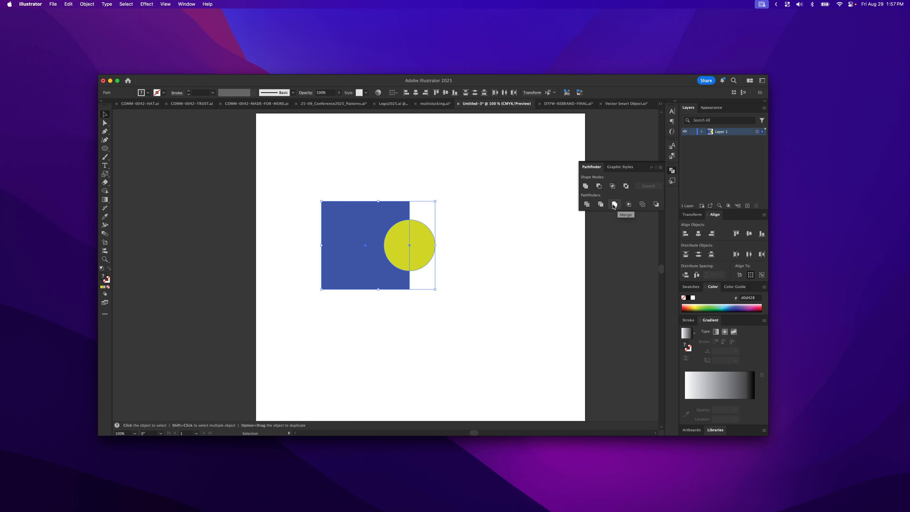
left_click(586, 204)
left_click(515, 274)
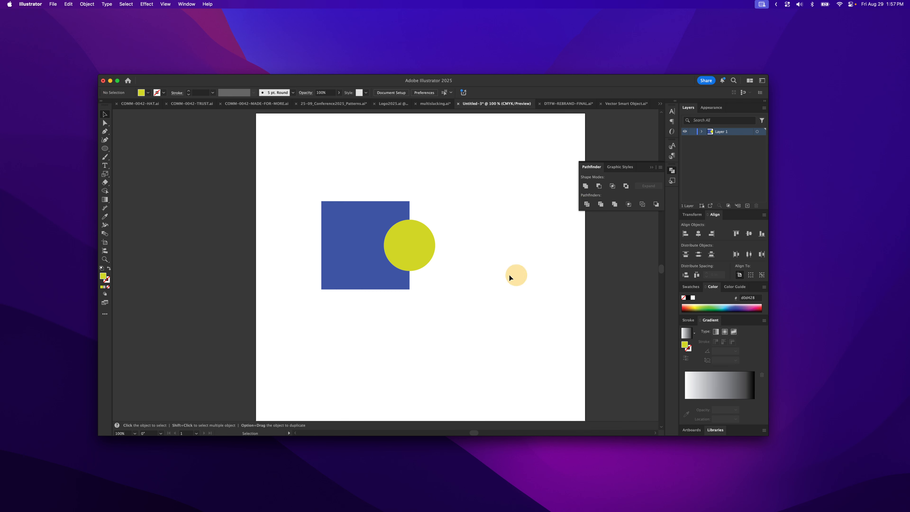
left_click(392, 251)
left_click(458, 272)
Step: Pull the overlapping half circle out of the square and place it beside the other yellow half
key("a")
key("z")
left_click(396, 251)
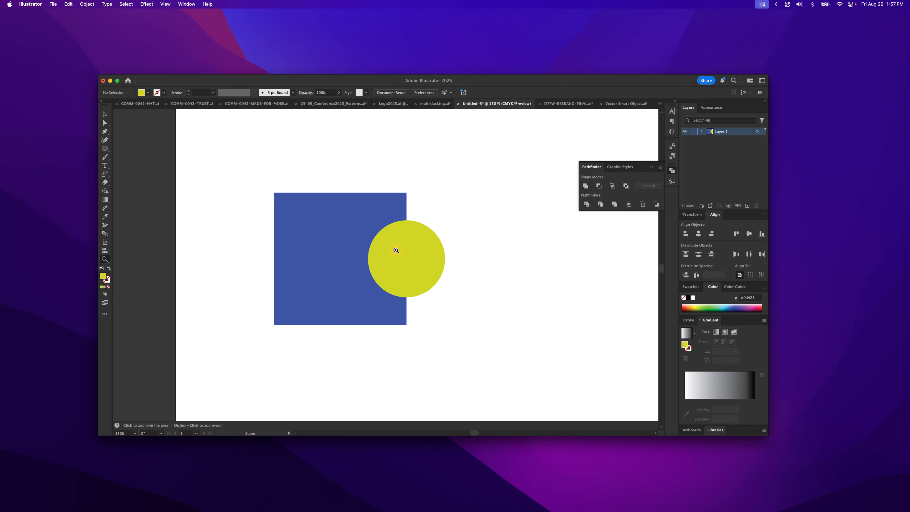
key("a")
left_click_drag(396, 264, 485, 260)
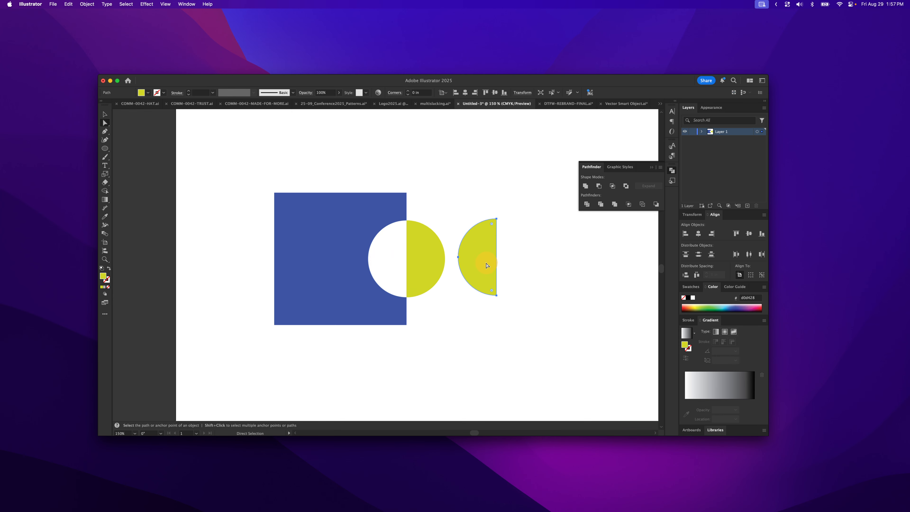
left_click(443, 310)
key("v")
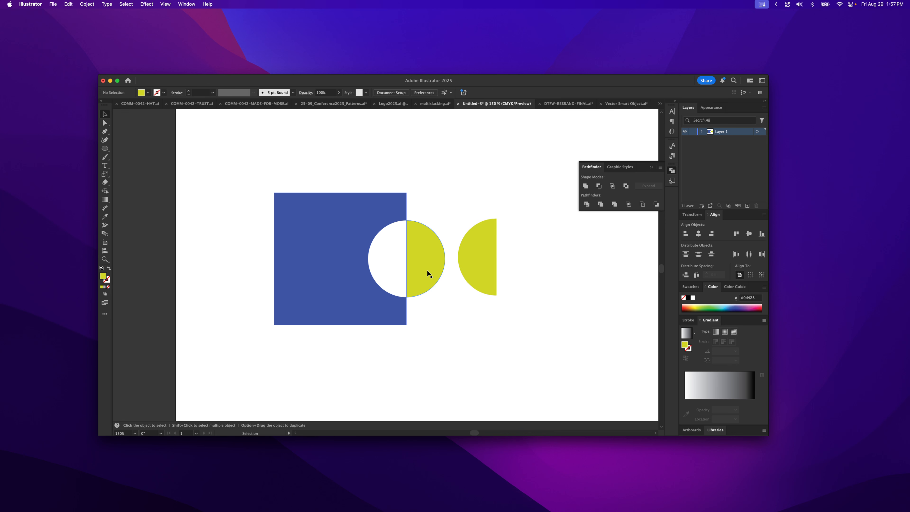
Step: Select the whole divided group and recolour it blue by sampling the square with the Eyedropper
left_click(426, 269)
left_click(451, 343)
left_click(426, 280)
key("u")
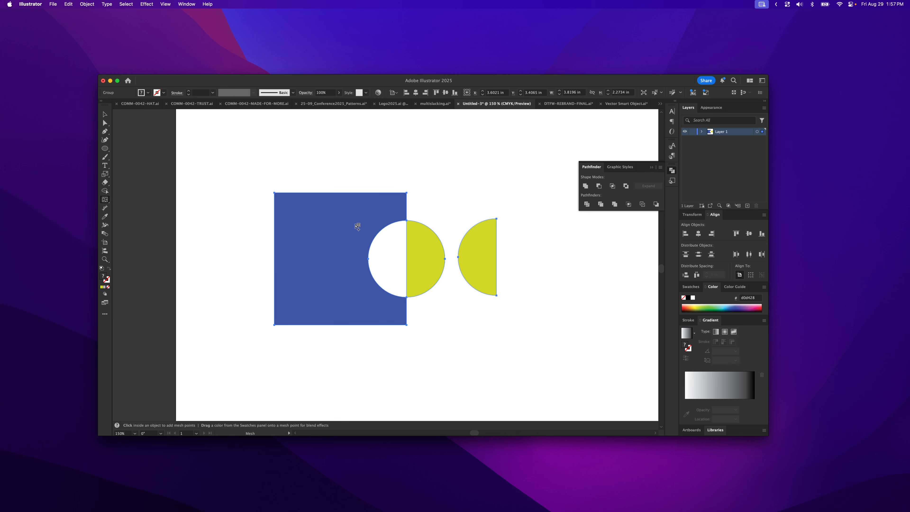
key("i")
left_click(356, 223)
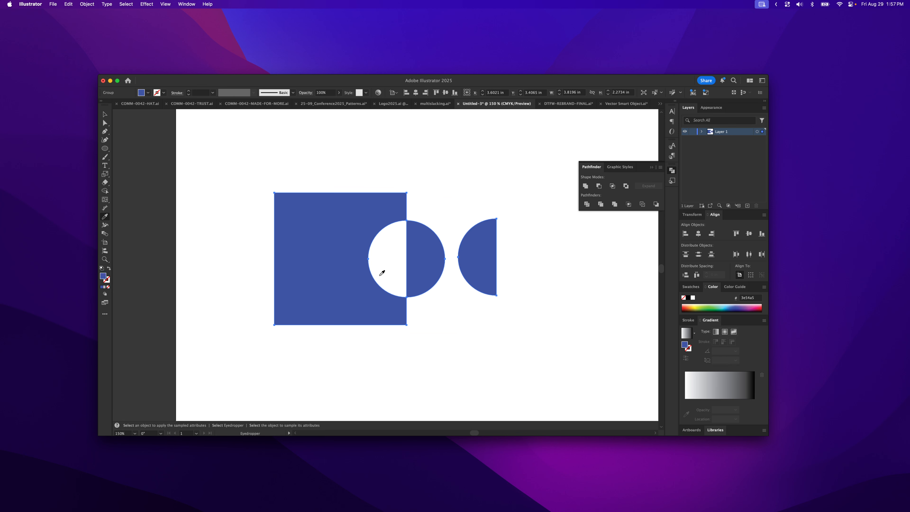
Step: Separate the two blue half circles, moving the right-hand half below and the left-hand half above, clear of the square
key("a")
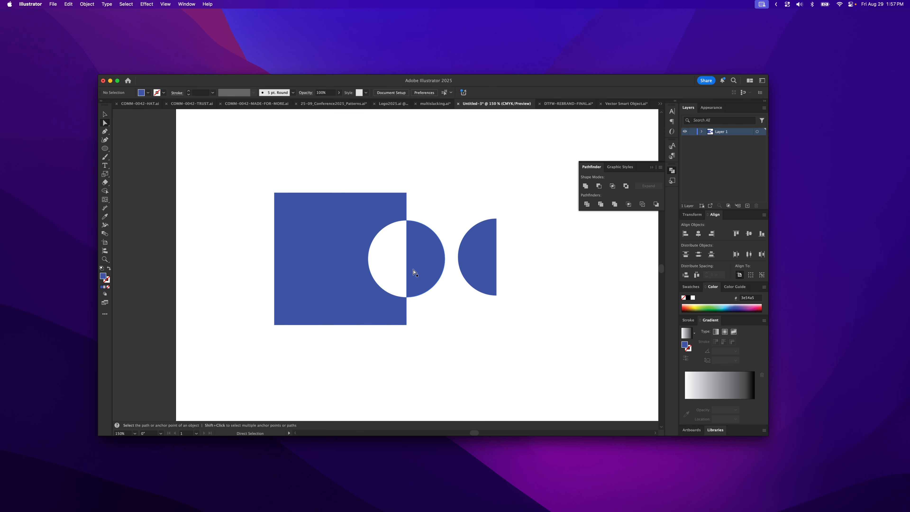
left_click(418, 268)
left_click_drag(418, 268, 437, 306)
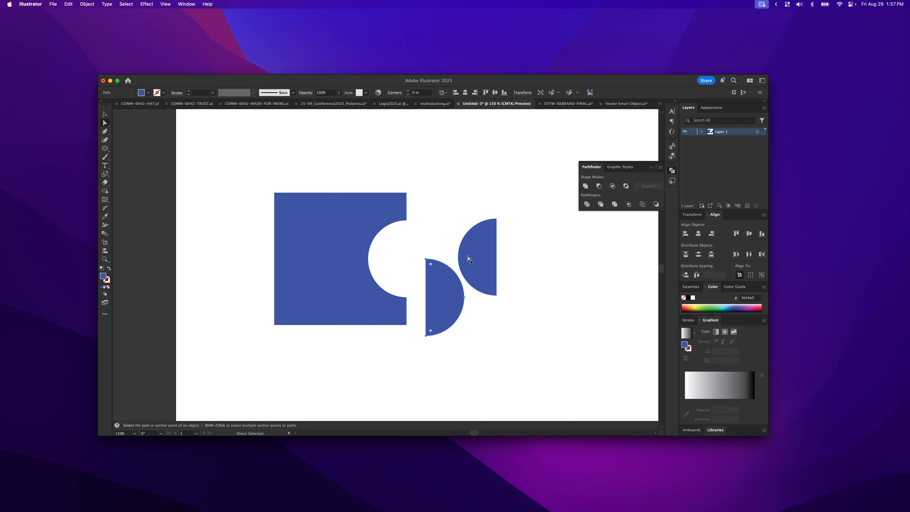
left_click_drag(484, 257, 460, 200)
key("v")
left_click(439, 312)
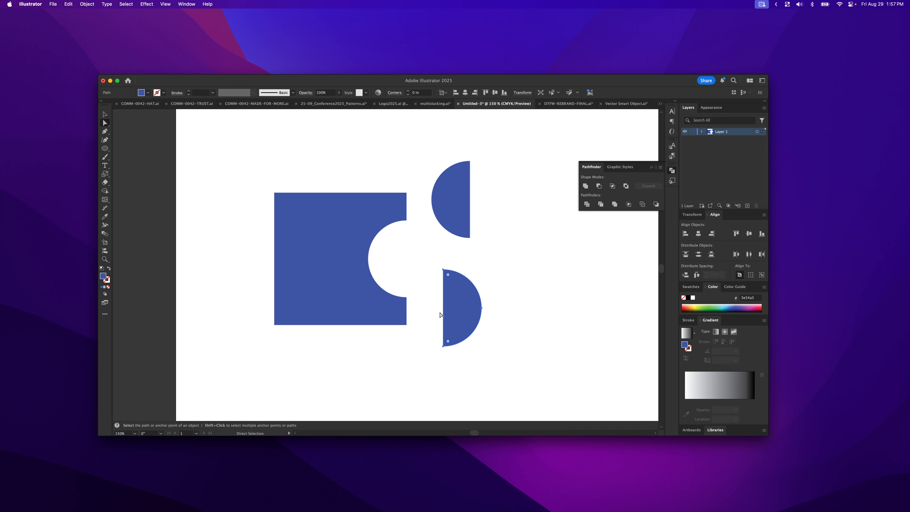
Step: Undo the last two half circle moves and clear the selection
key("super+z")
key("super+z")
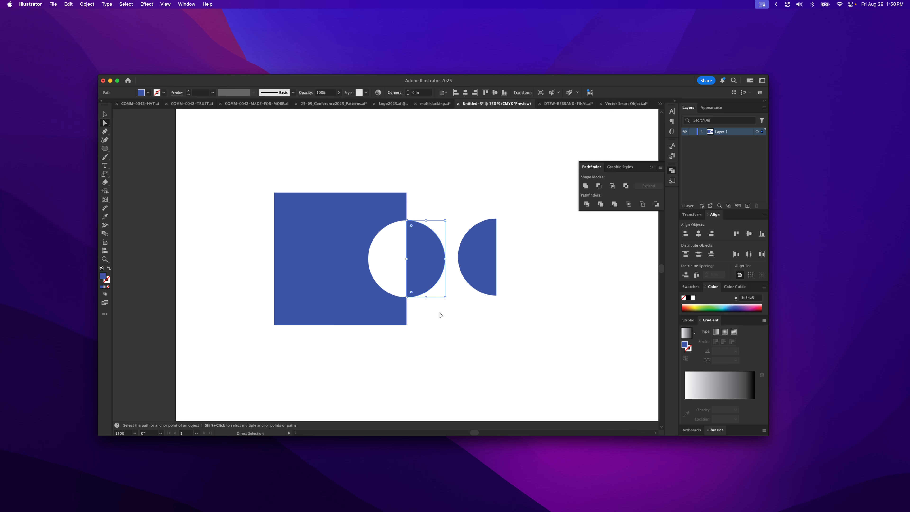
key("a")
left_click(511, 315)
key("v")
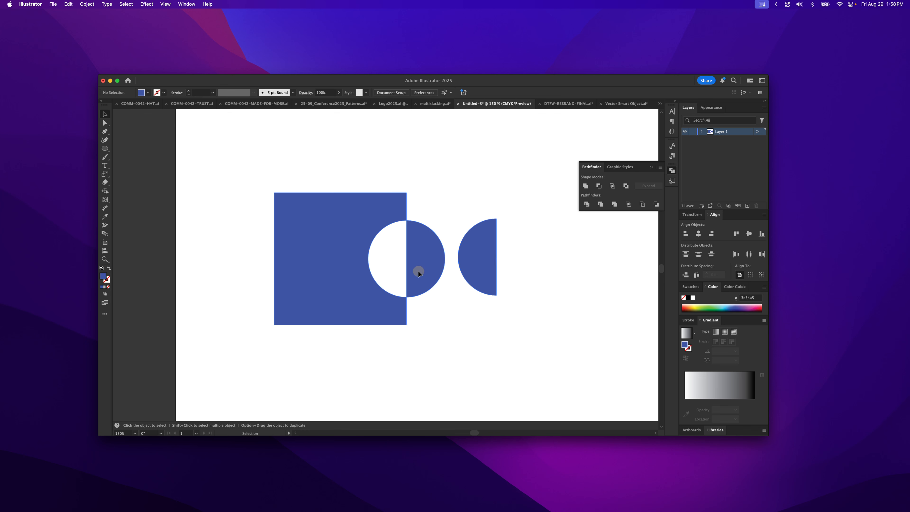
Step: Move the whole divided group slightly lower on the artboard, check its paths in Outline view and deselect it
left_click(418, 272)
left_click_drag(418, 273, 439, 345)
left_click_drag(447, 309, 426, 260)
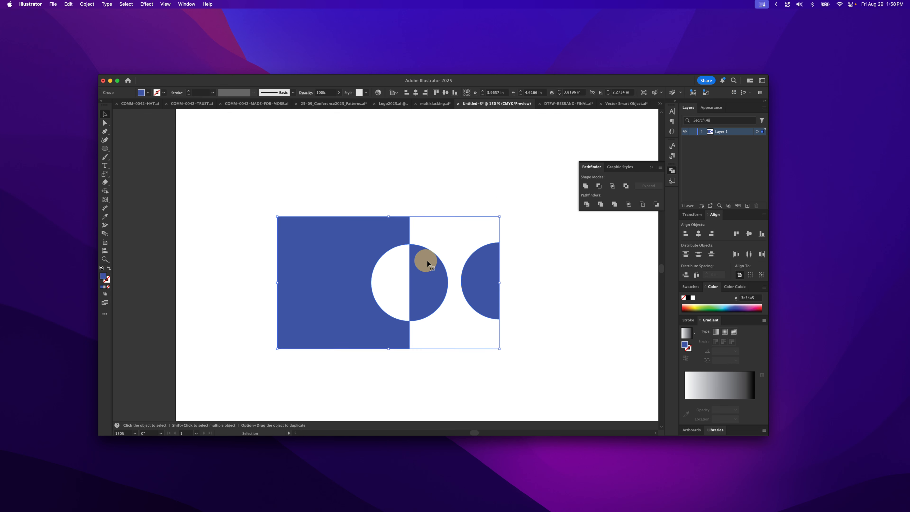
key("shift+super+b")
key("super+y")
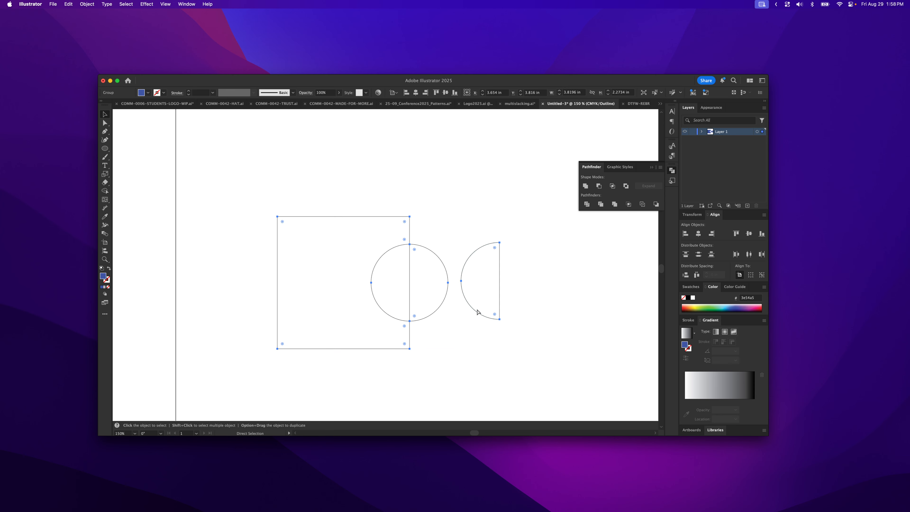
key("super+y")
key("shift+super+b")
left_click(540, 310)
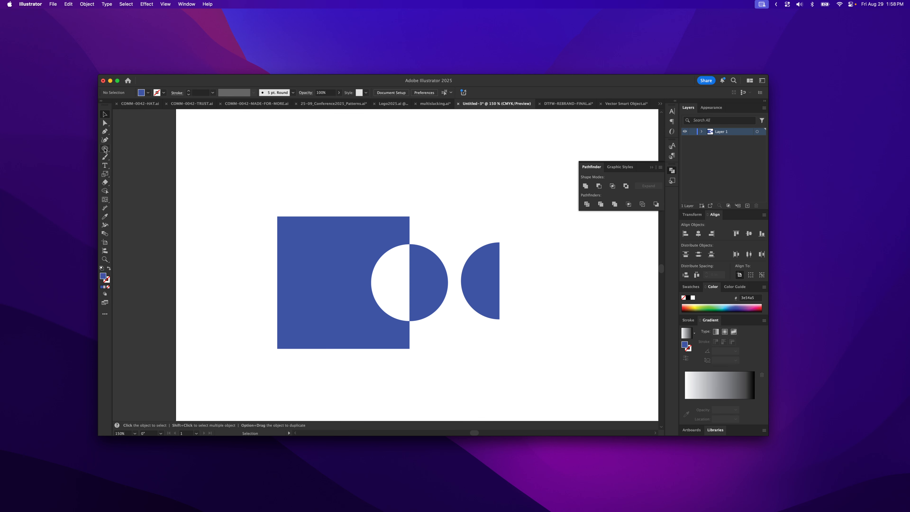
Step: Delete the divided group and add a capital letter R as text near the middle of the artboard
left_click(347, 262)
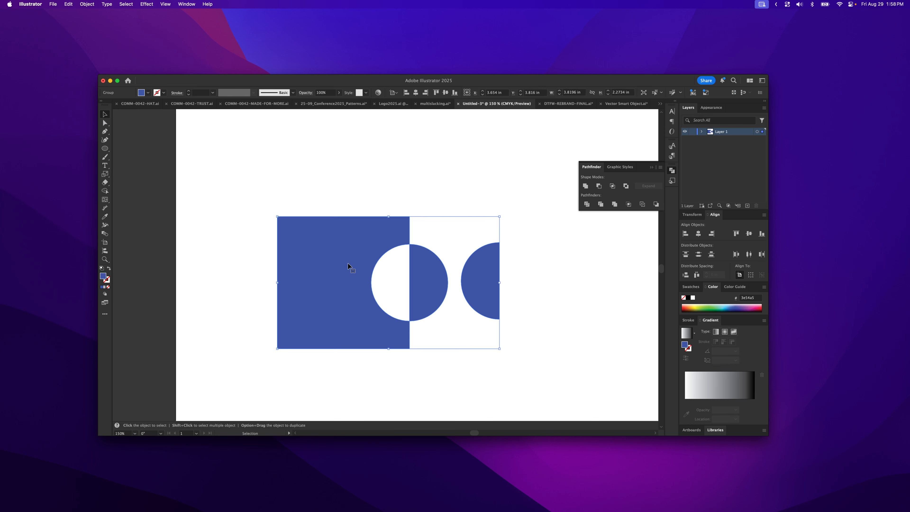
key("Delete")
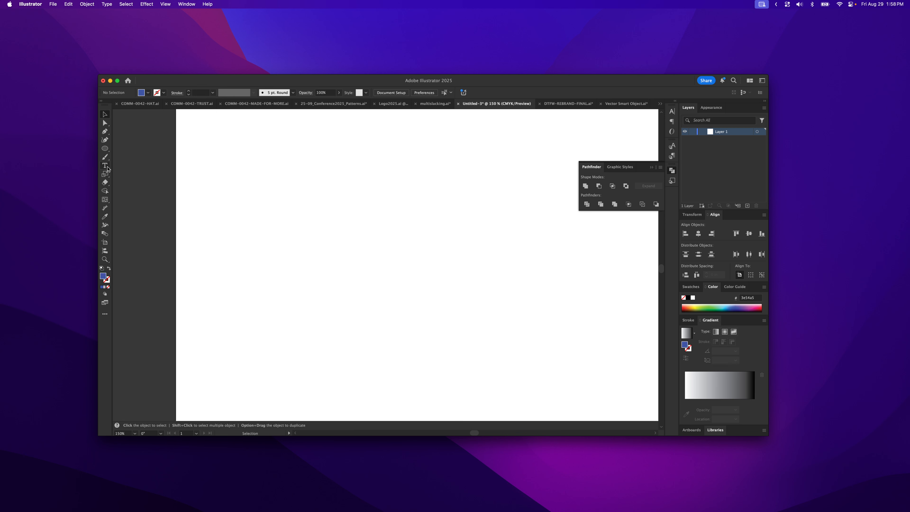
key("t")
left_click(365, 257)
type("R")
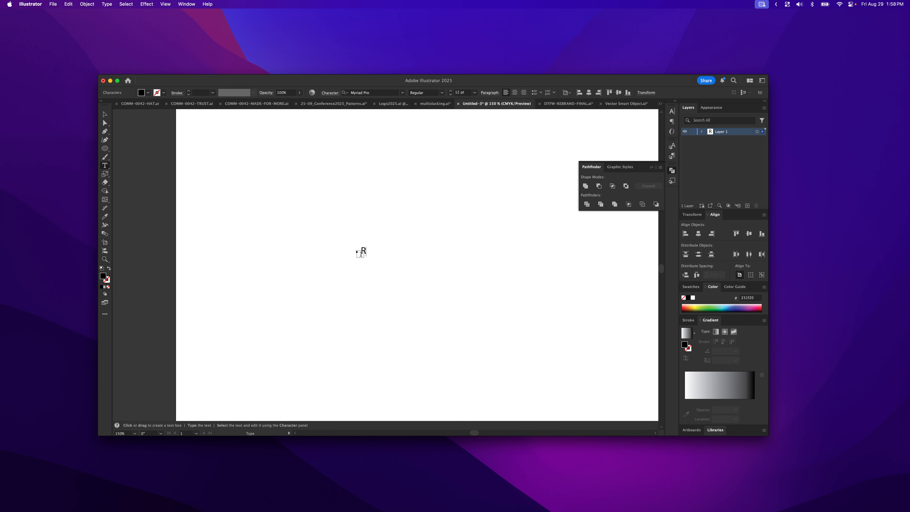
Step: Scale the R up to about 180 pt and set its font to Ziggurat-HTF-Black
left_click(105, 114)
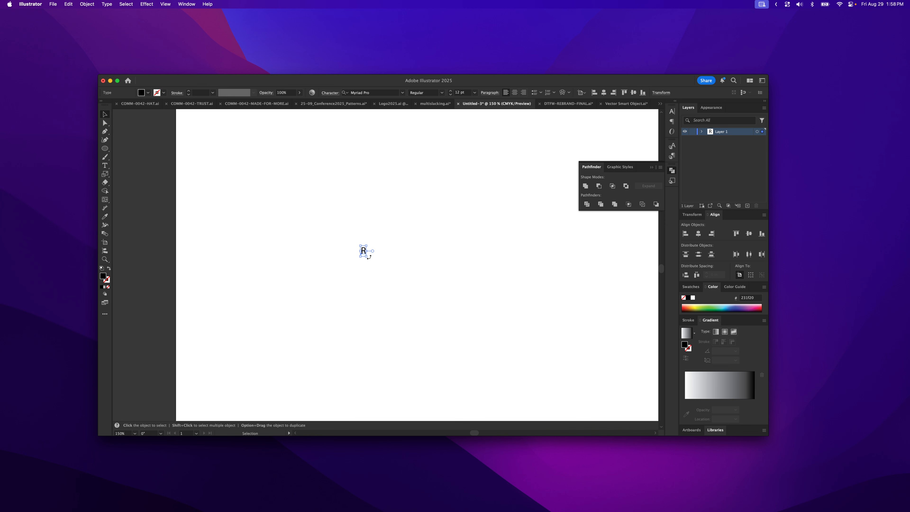
left_click_drag(367, 257, 507, 332)
left_click_drag(574, 376, 573, 378)
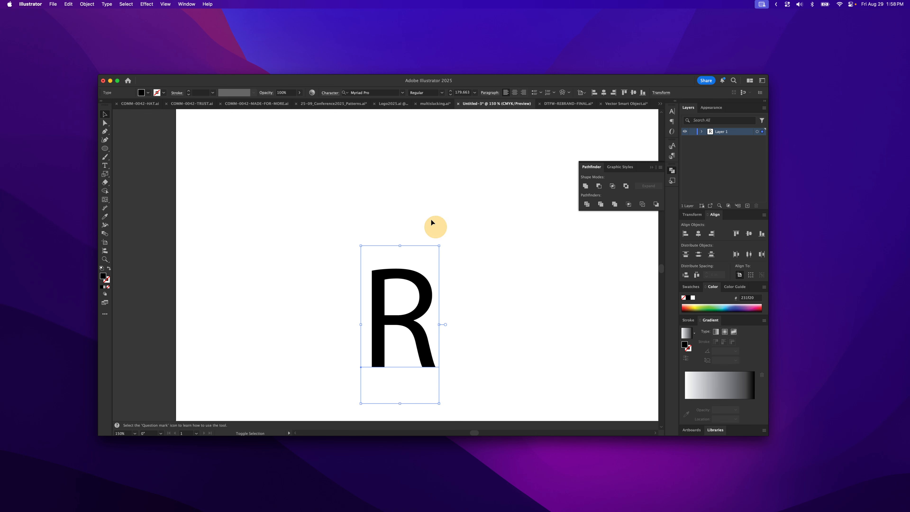
left_click(403, 93)
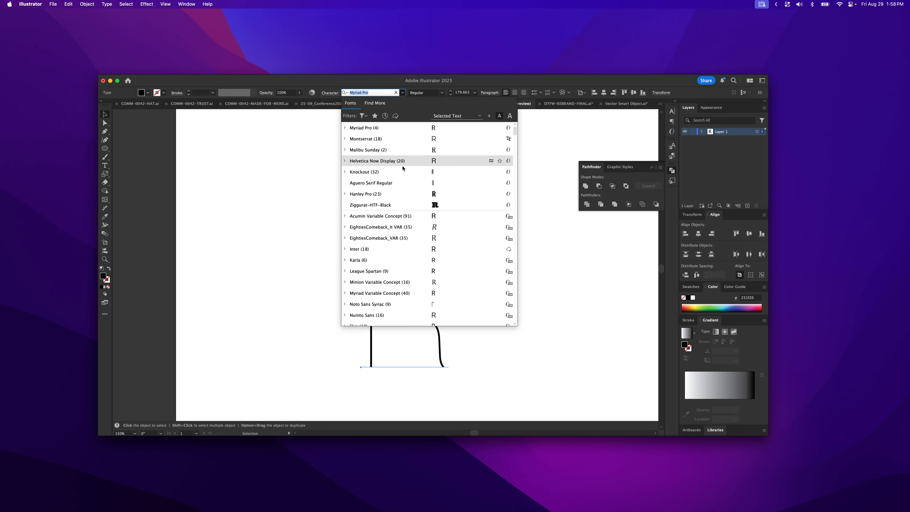
left_click(404, 210)
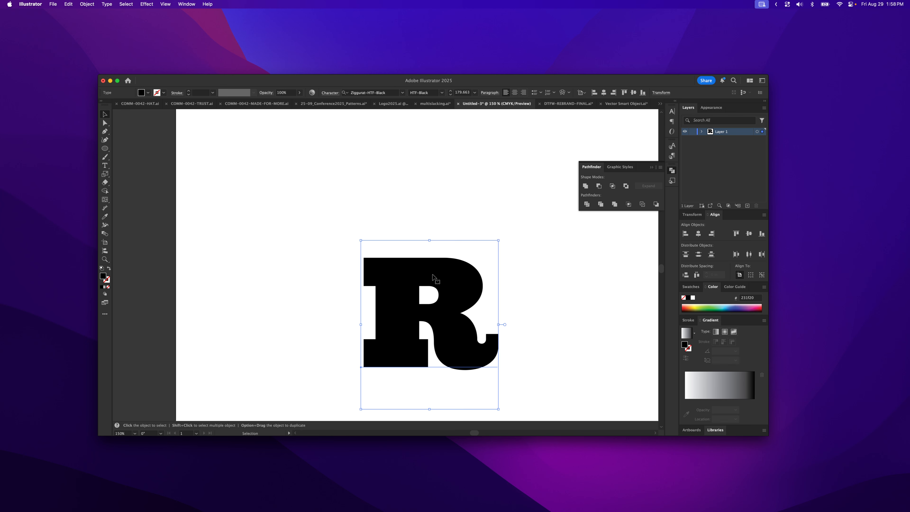
Step: Move the R up to the middle of the artboard and convert it to outlines
left_click_drag(452, 314, 422, 268)
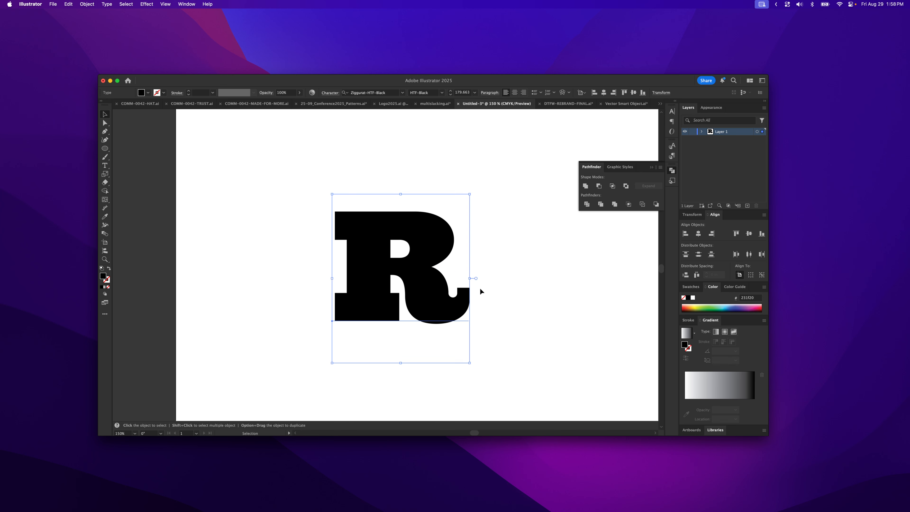
key("super+shift+o")
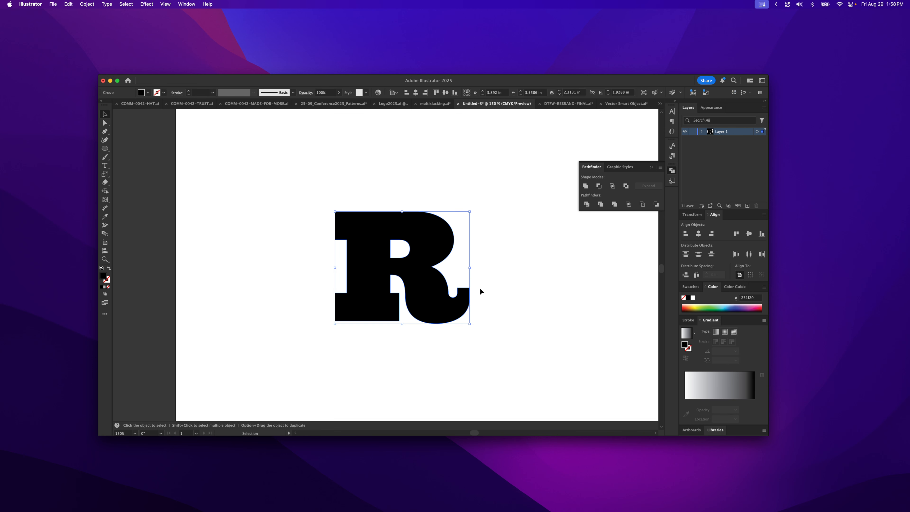
left_click(461, 273)
key("a")
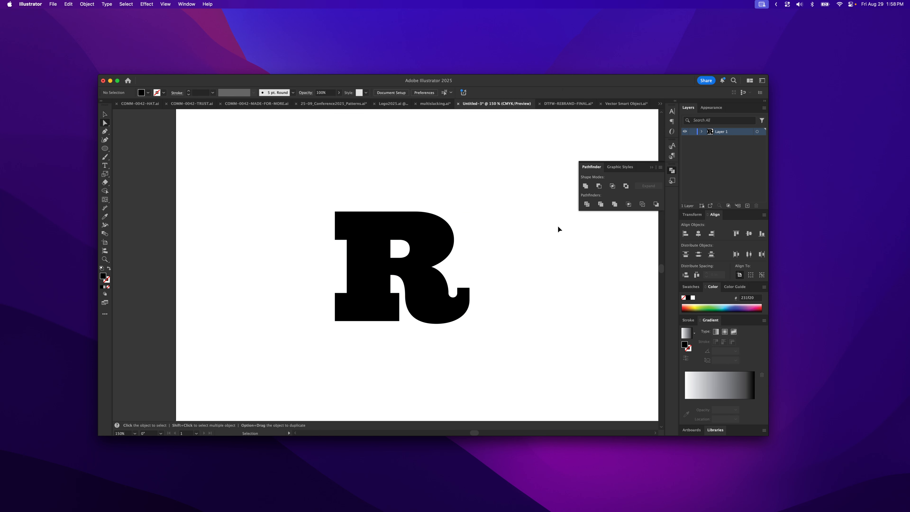
Step: Check the letter in Outline view and delete the counter path inside the R's bowl
key("super+y")
key("super+y")
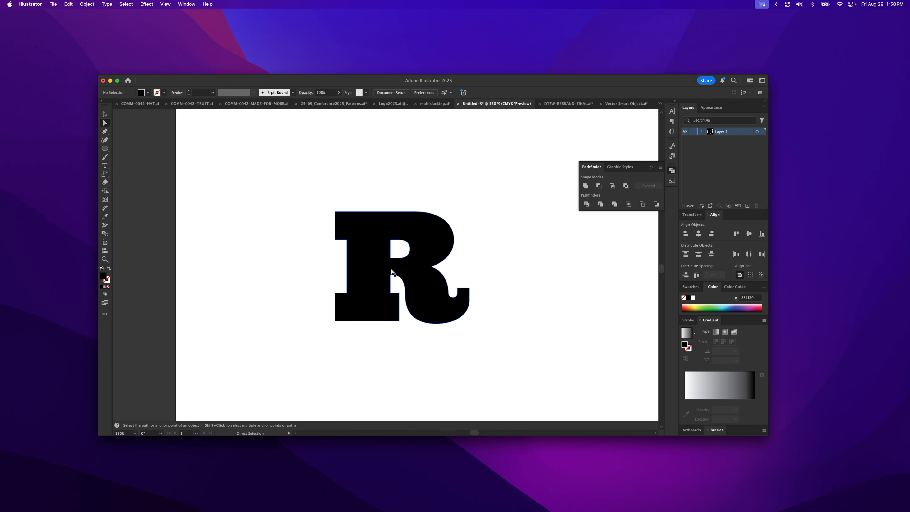
left_click(391, 260)
key("Delete")
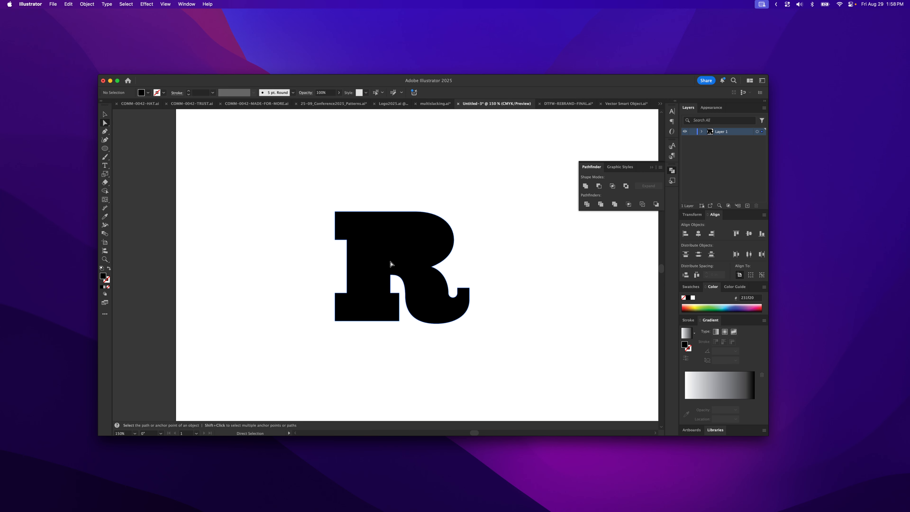
left_click(552, 258)
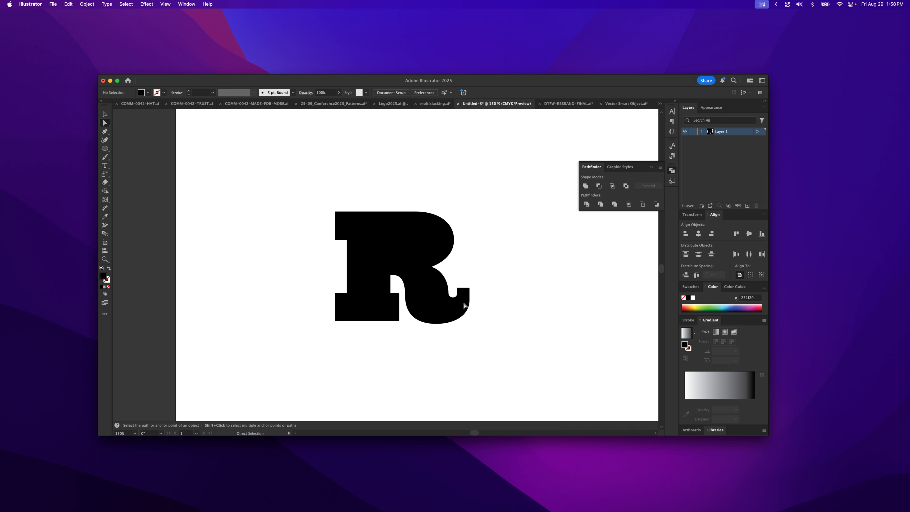
Step: Draw a circle about 0.5 in across over the R's bowl and fill it white with the Eyedropper
left_click_drag(106, 152, 121, 156)
mouse_move(263, 226)
left_mouse_down()
mouse_move(279, 255)
mouse_move(278, 244)
mouse_move(398, 244)
left_mouse_up()
key("v")
key("i")
left_click(454, 172)
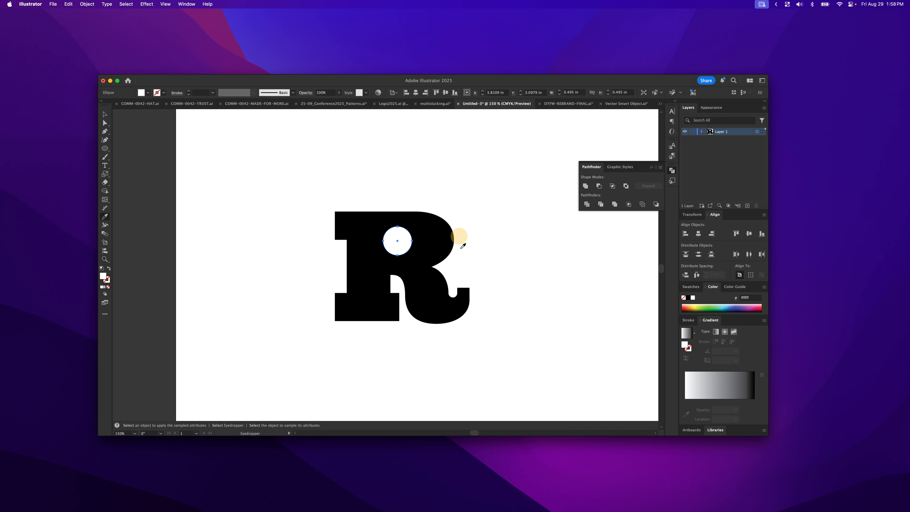
key("v")
left_click(526, 286)
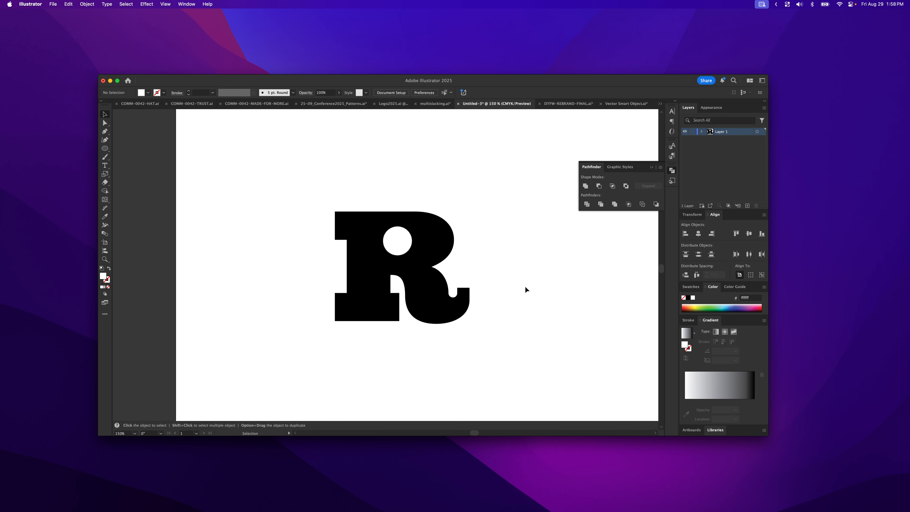
Step: Split the white circle and the R with the Divide pathfinder and deselect the resulting group
left_click(398, 244)
left_click(436, 248, "shift")
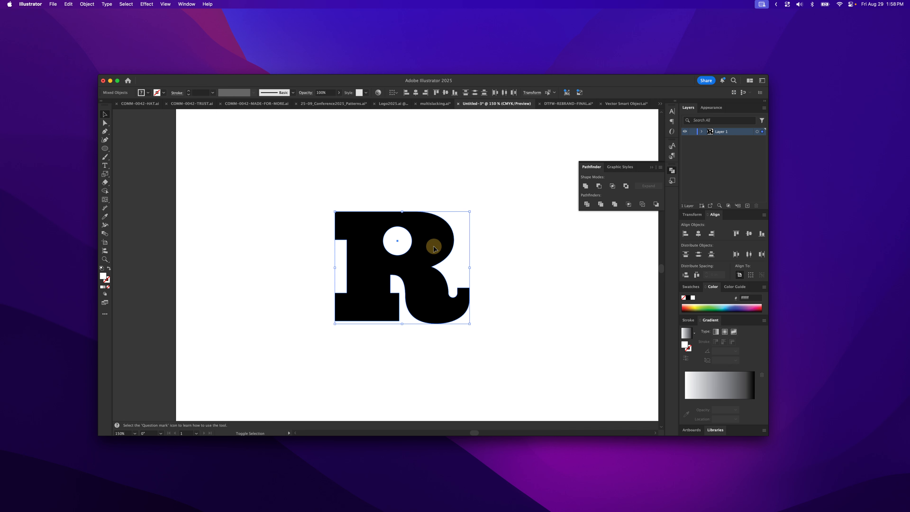
left_click(587, 204)
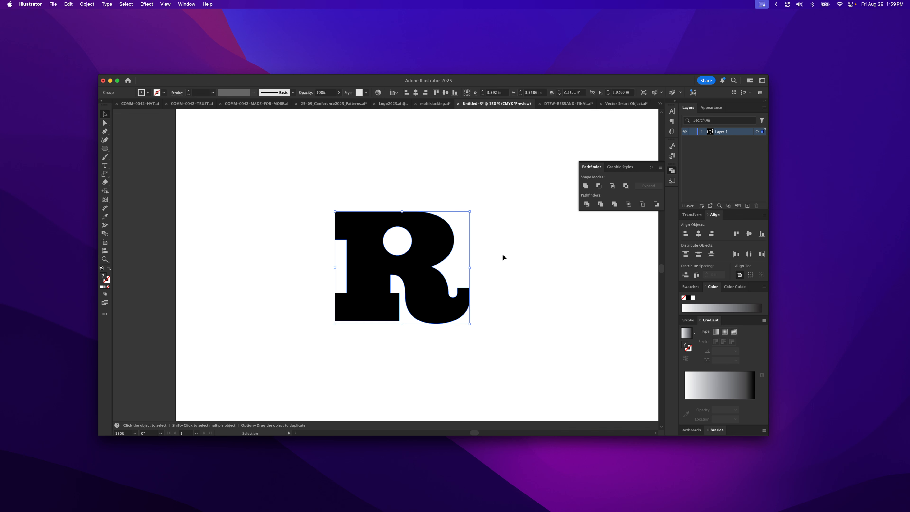
left_click(502, 254)
left_click(344, 276)
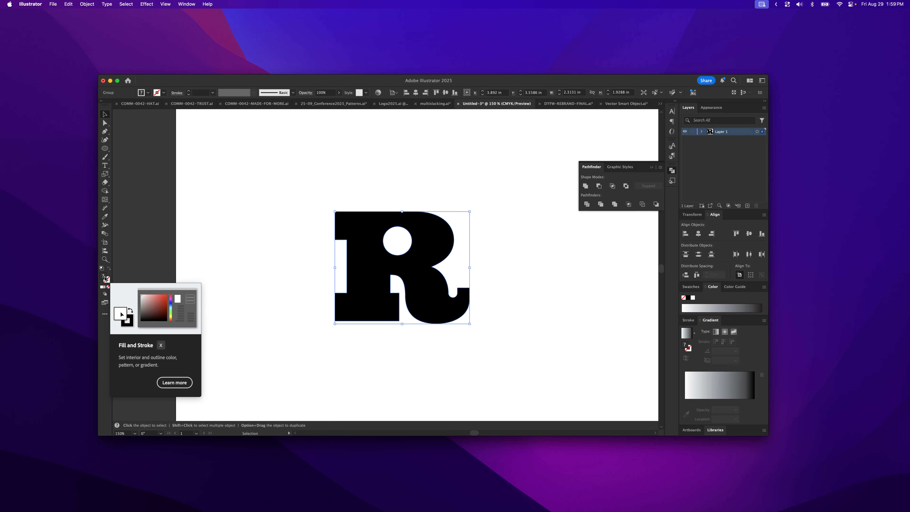
left_click(512, 260)
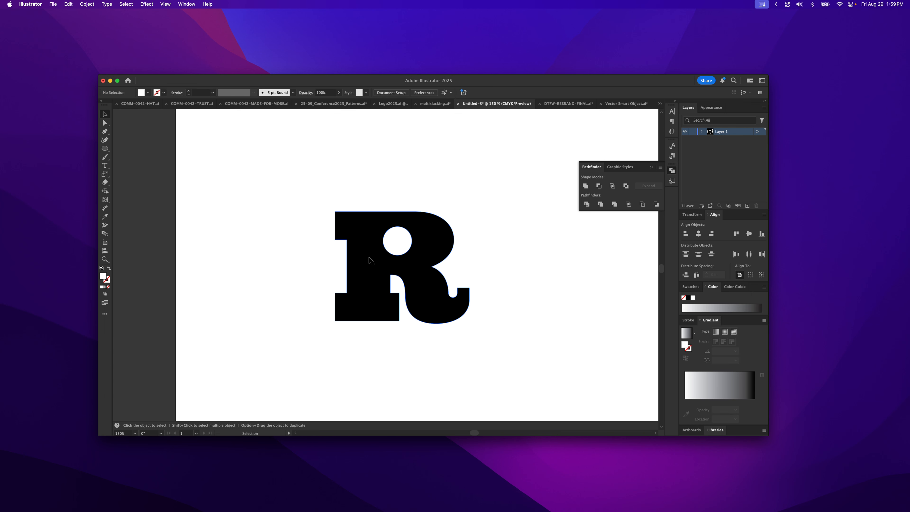
Step: Draw a rectangle about 0.84 by 1.03 in to the left of the R and fill it with ffc49c
left_click_drag(102, 149, 133, 148)
left_click_drag(274, 218, 324, 279)
double_click(103, 276)
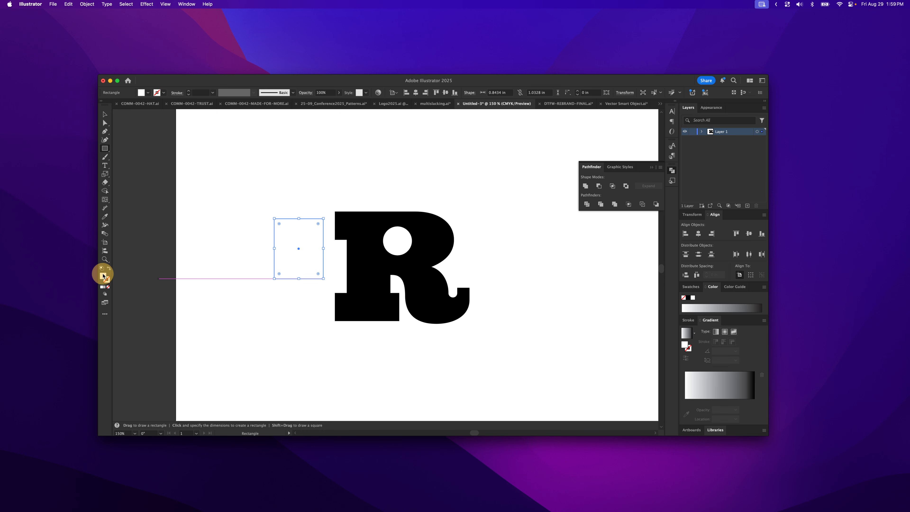
type("ffc49c")
left_click(548, 220)
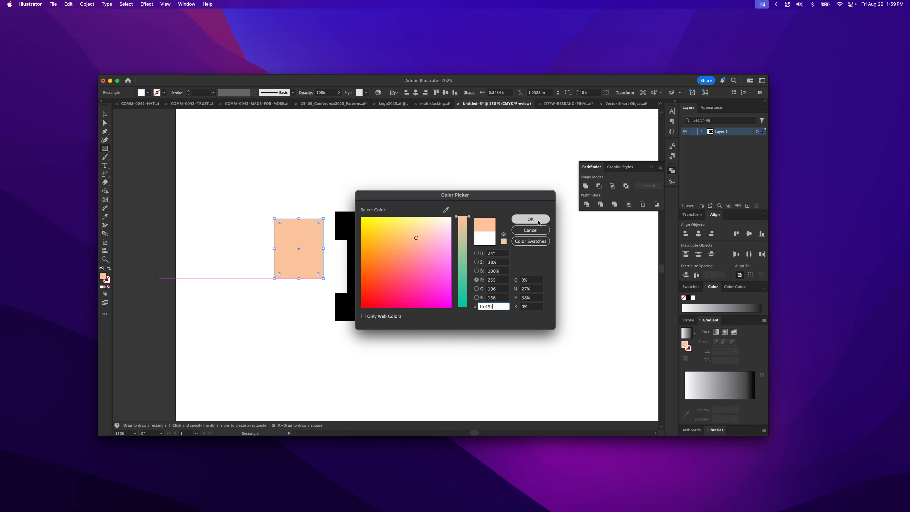
key("v")
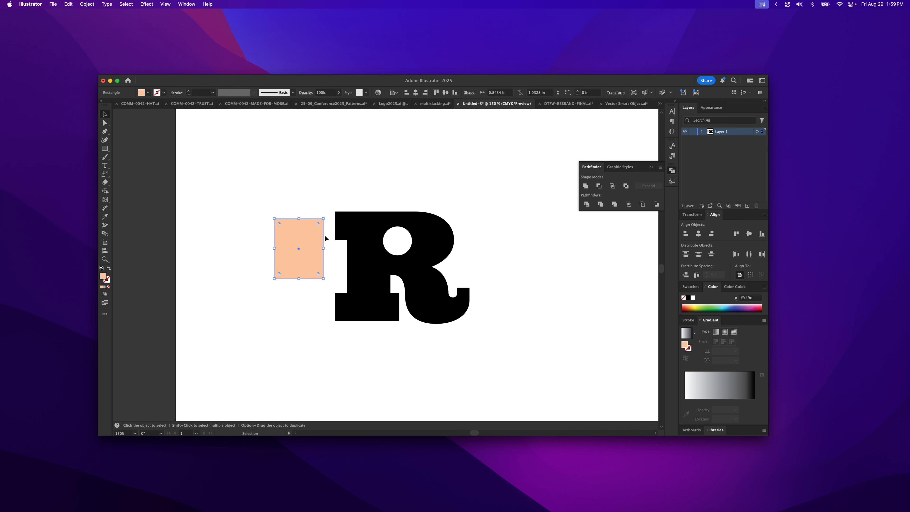
Step: Place the peach rectangle behind the R's bowl and delete the white circle piece so the rectangle fills the hole
left_click_drag(277, 262, 361, 266)
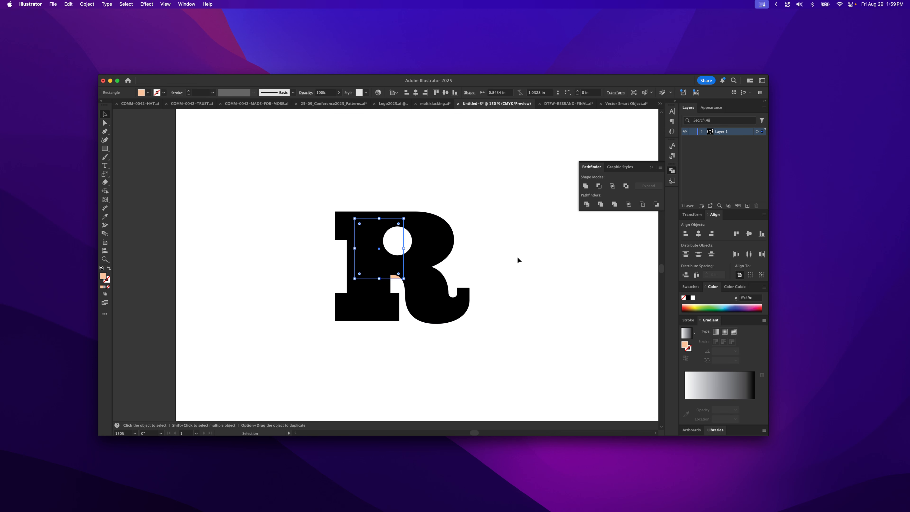
left_click(505, 263)
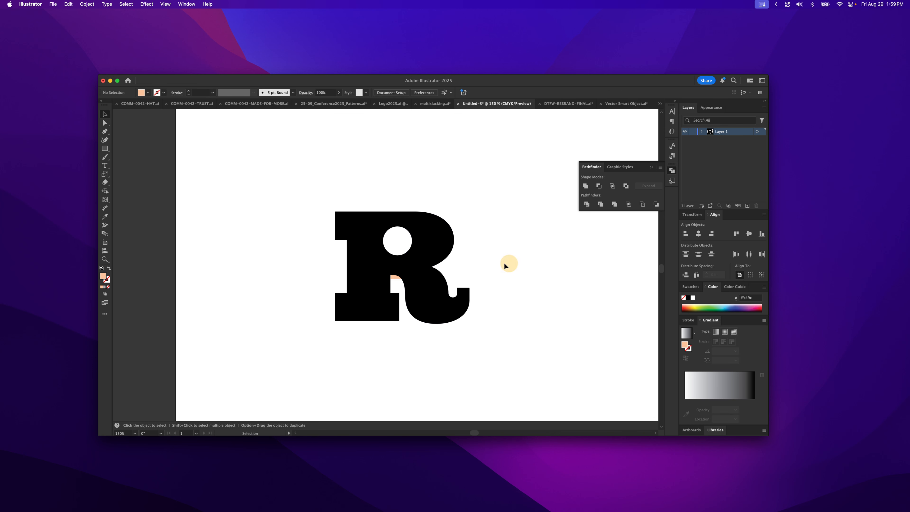
key("a")
left_click(400, 243)
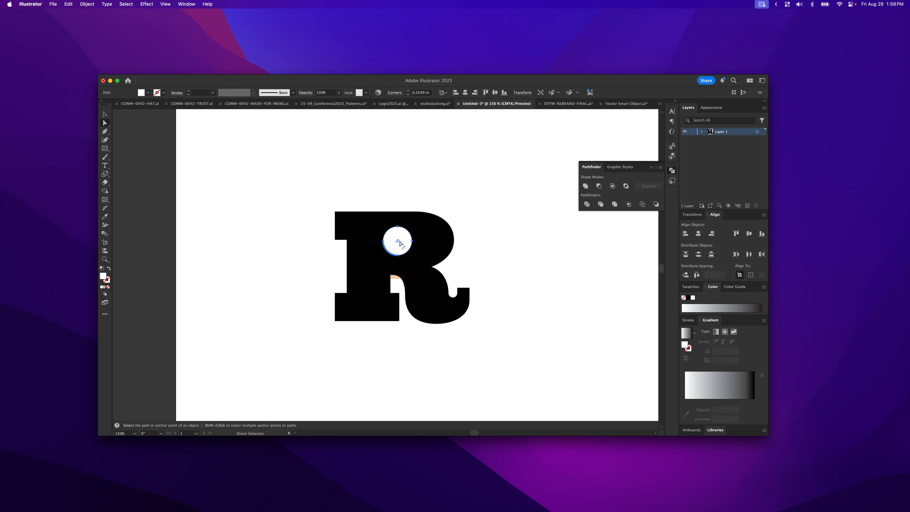
key("Delete")
key("v")
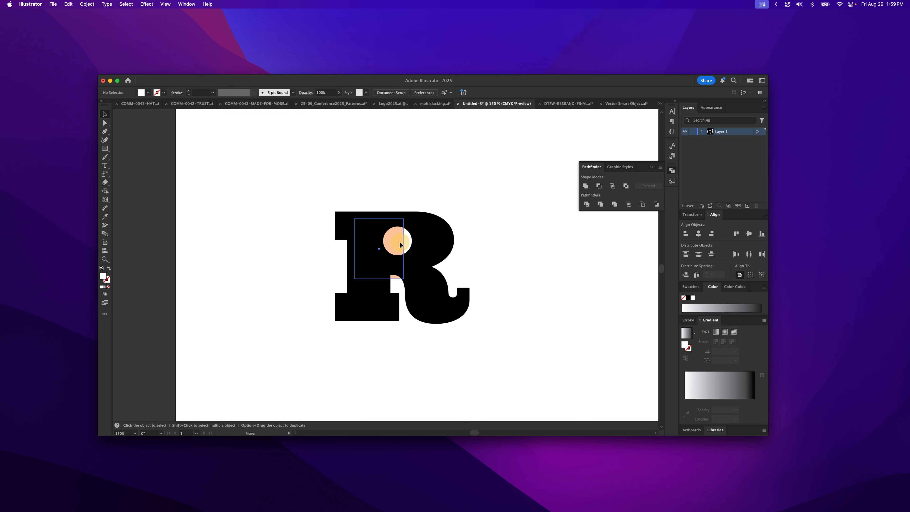
left_click(400, 241)
left_click(486, 365)
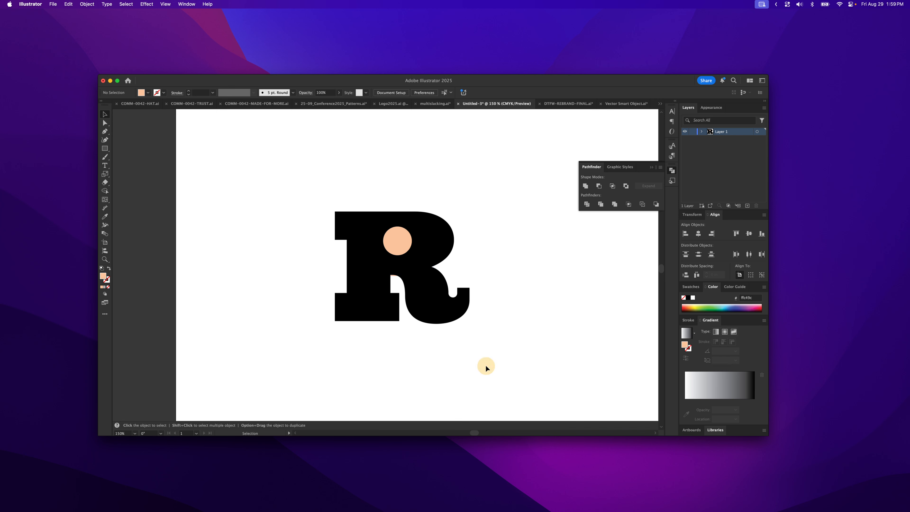
Step: Move the R down and left so the rectangle extends above it, and split both with the Divide pathfinder
left_click(406, 291)
left_click_drag(426, 298, 392, 329)
left_click(404, 222, "shift")
left_click(587, 204)
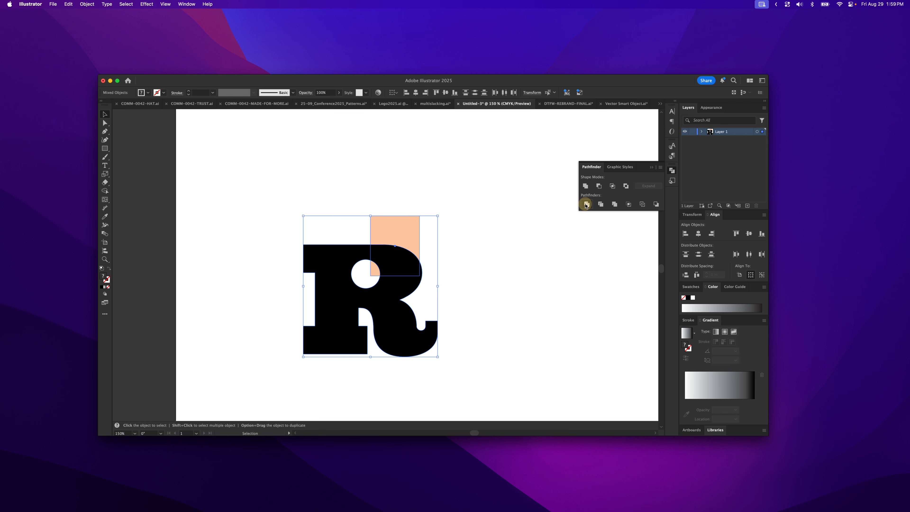
left_click(536, 261)
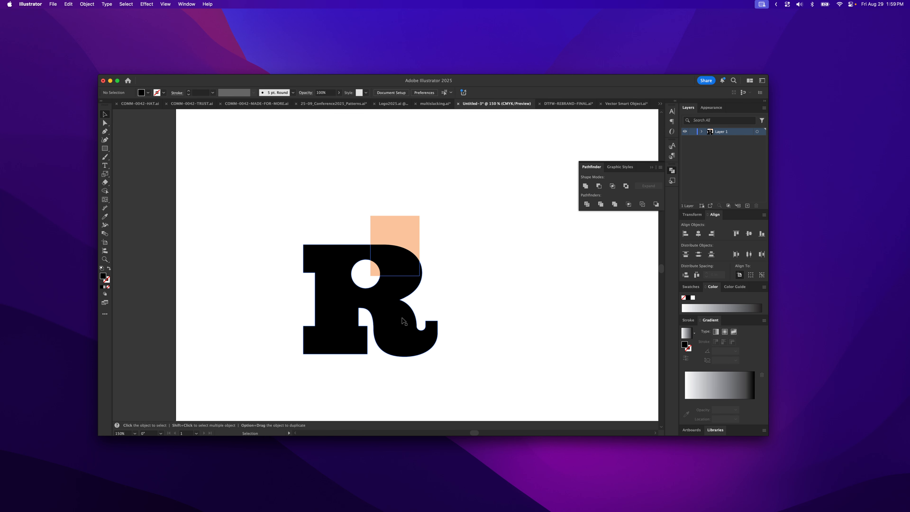
Step: Delete the peach fragment inside the R's hole and move the peach piece above the bowl up and right, clear of the letter
key("a")
left_click(370, 274)
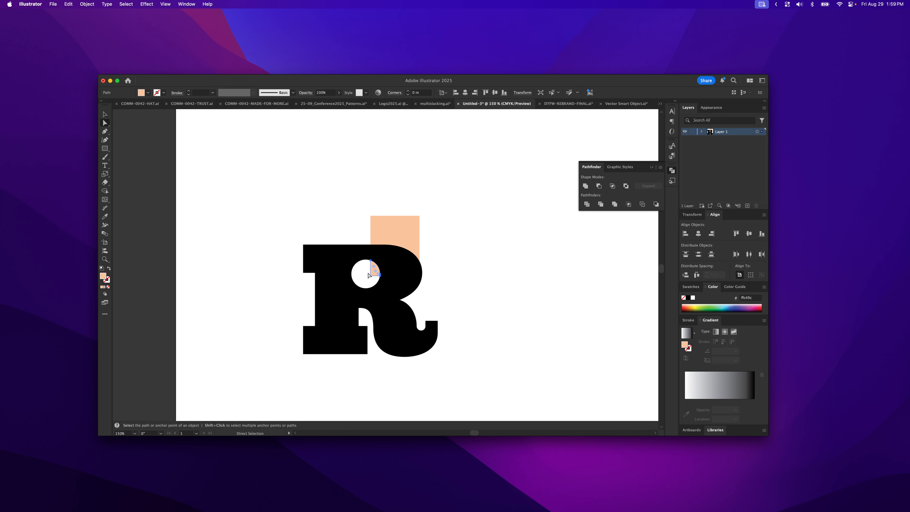
key("Delete")
left_click(407, 237)
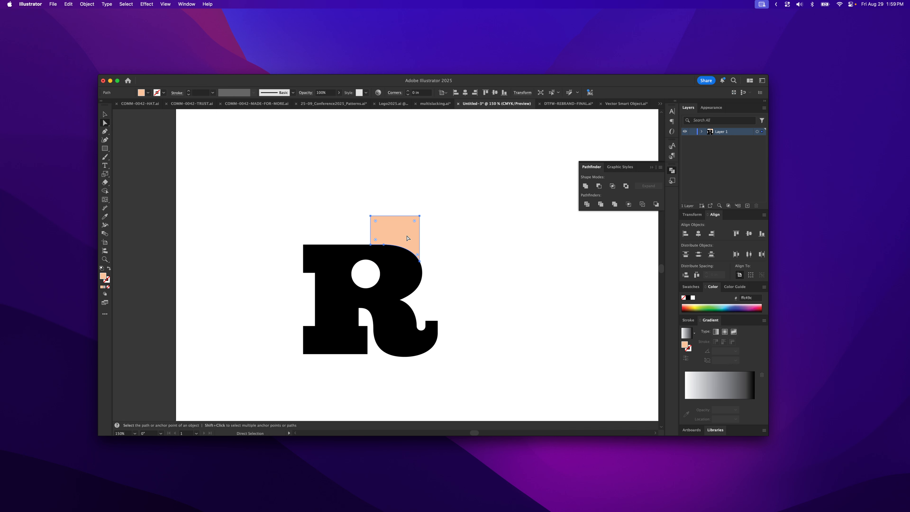
left_click_drag(408, 238, 453, 223)
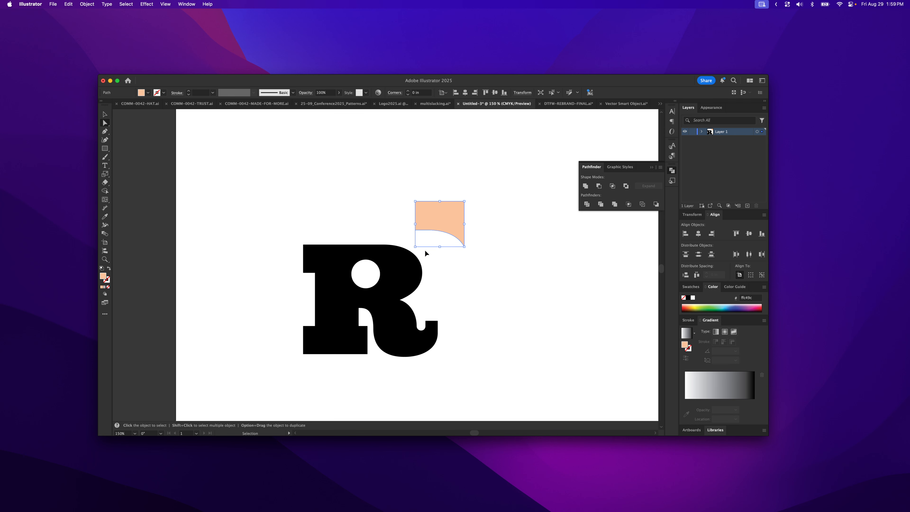
key("super+y")
key("super+y")
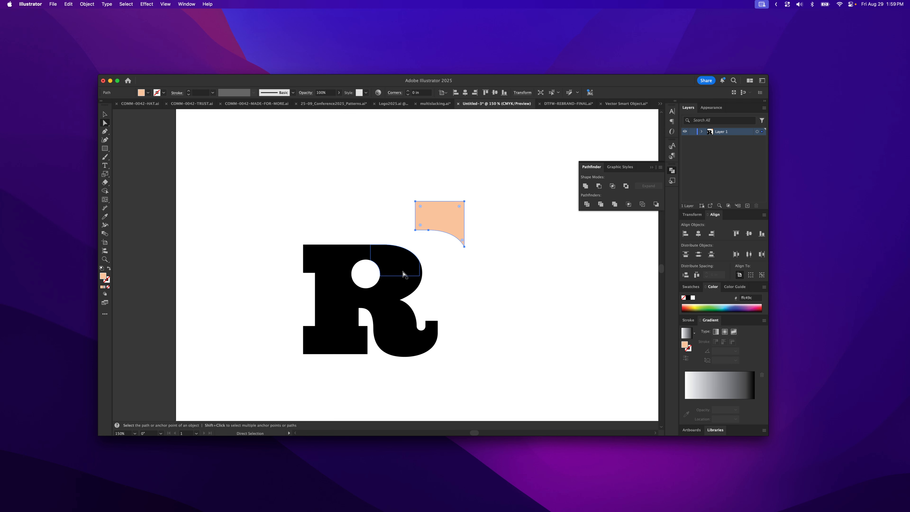
Step: Unite the divided pieces of the R and select the leftover unfilled path in its hole using the outline view
left_click(406, 268)
left_click(387, 305)
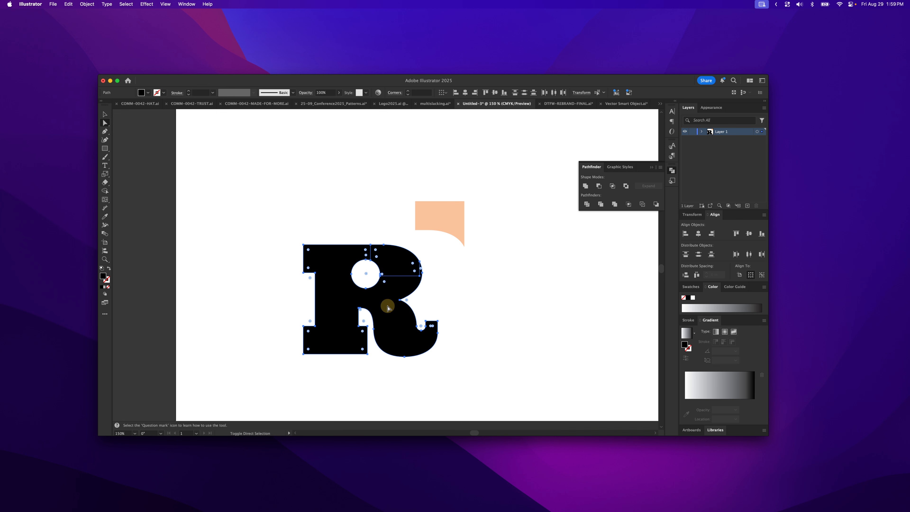
left_click(594, 185)
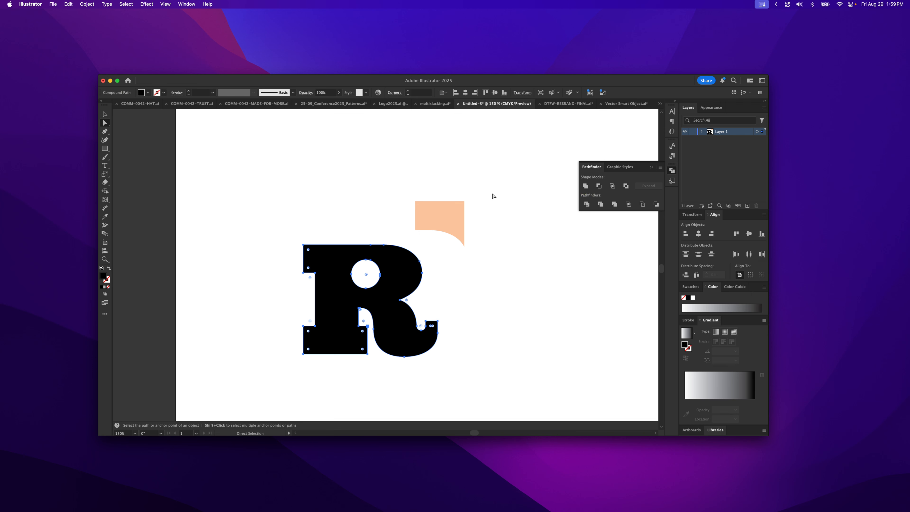
left_click(355, 224)
key("super+y")
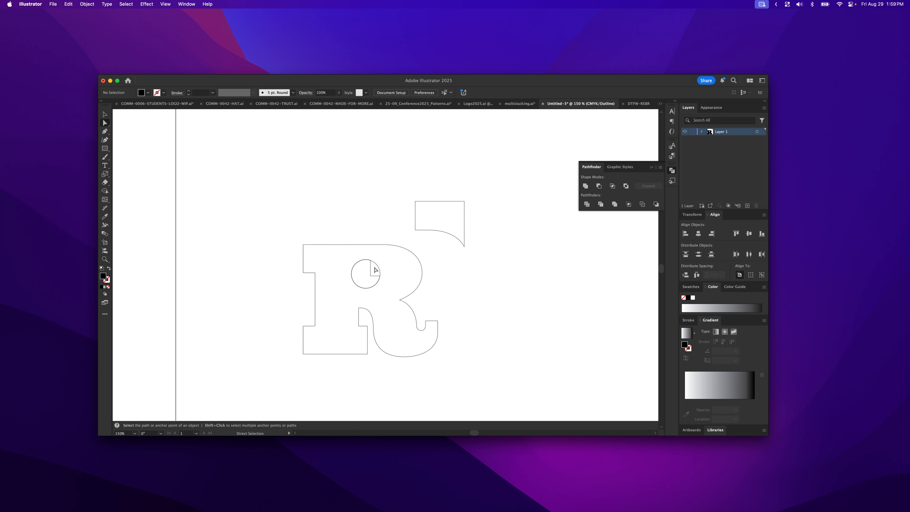
left_click(370, 273, "super")
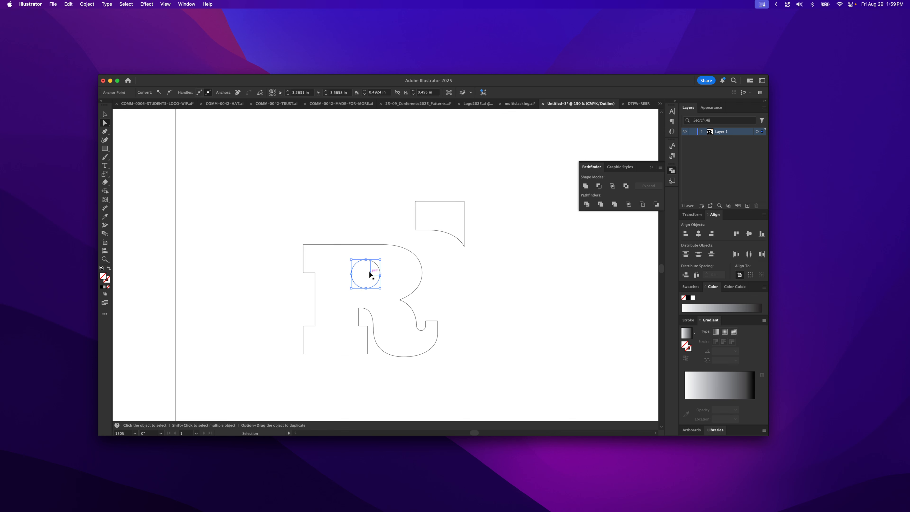
key("super+y")
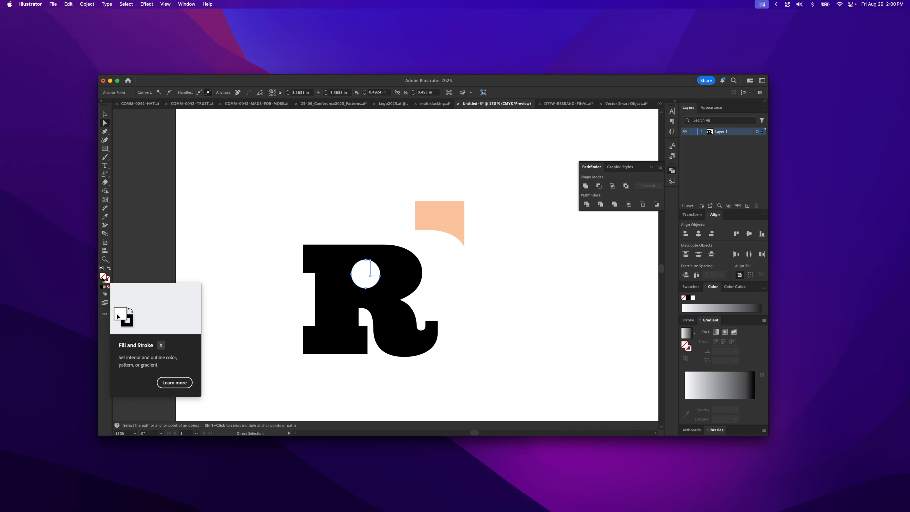
Step: Fill the whole divided group, including the unfilled leftover path in the R's hole, with solid black and deselect it
key("v")
left_click(591, 276)
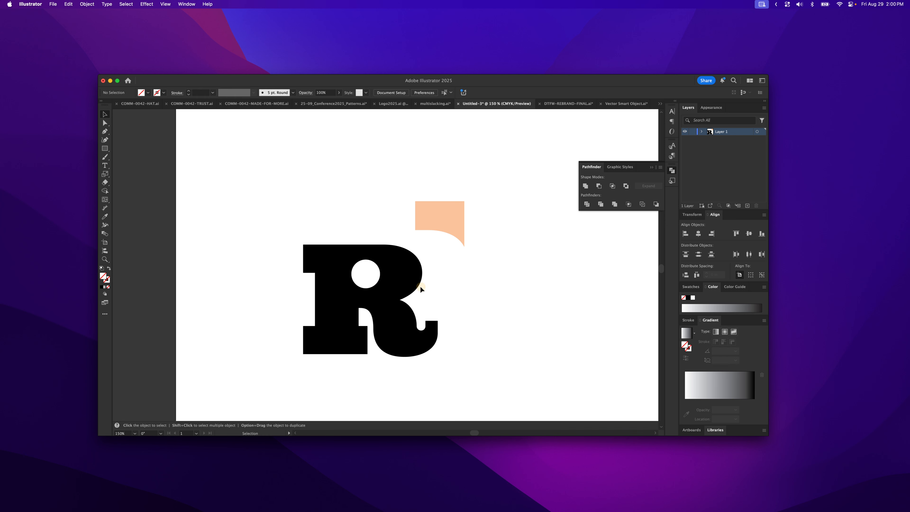
left_click(379, 294)
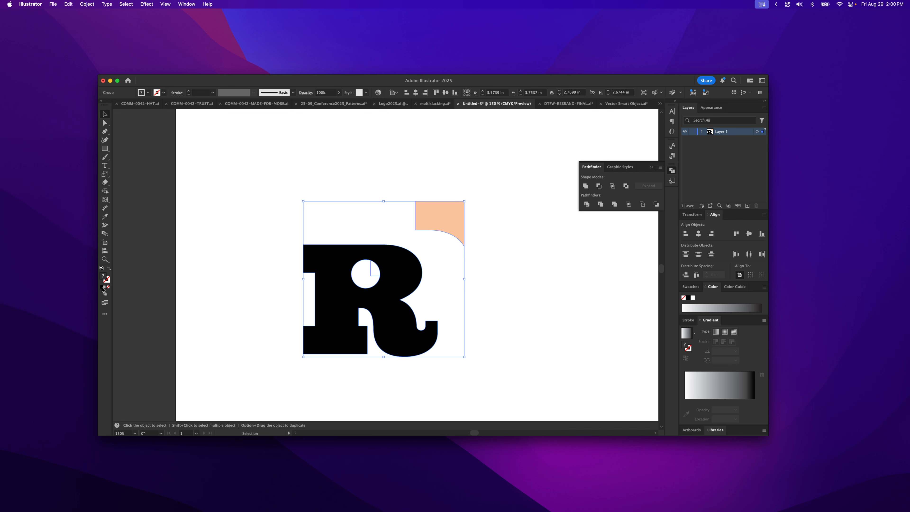
left_click(103, 288)
left_click(587, 289)
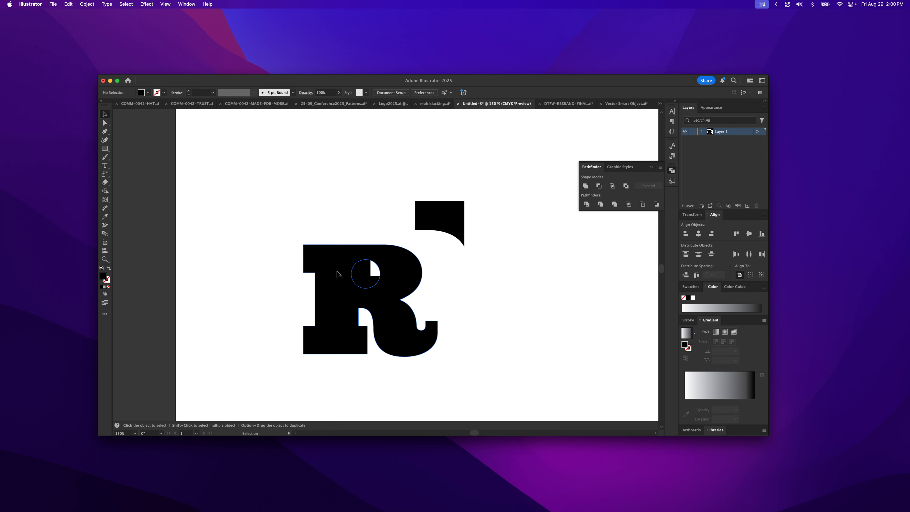
Step: Delete only the black leftover piece inside the R's hole
key("a")
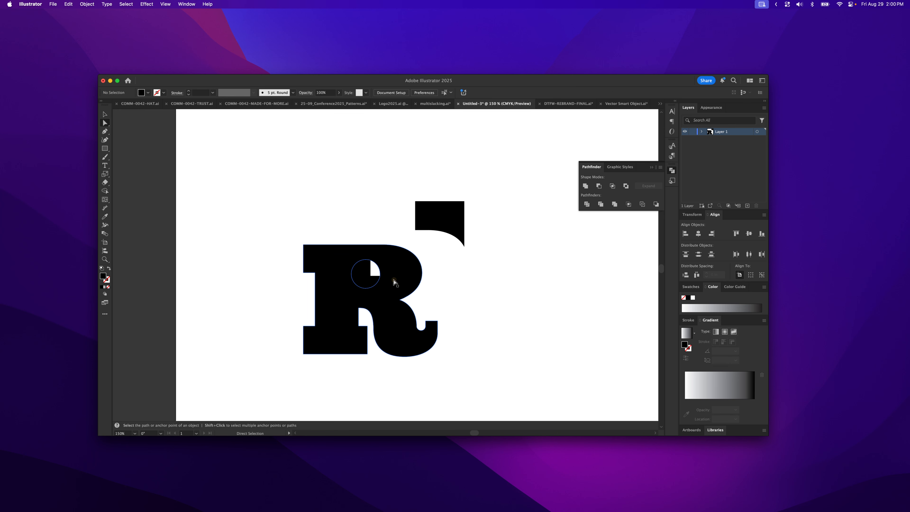
left_click(361, 283)
key("Delete")
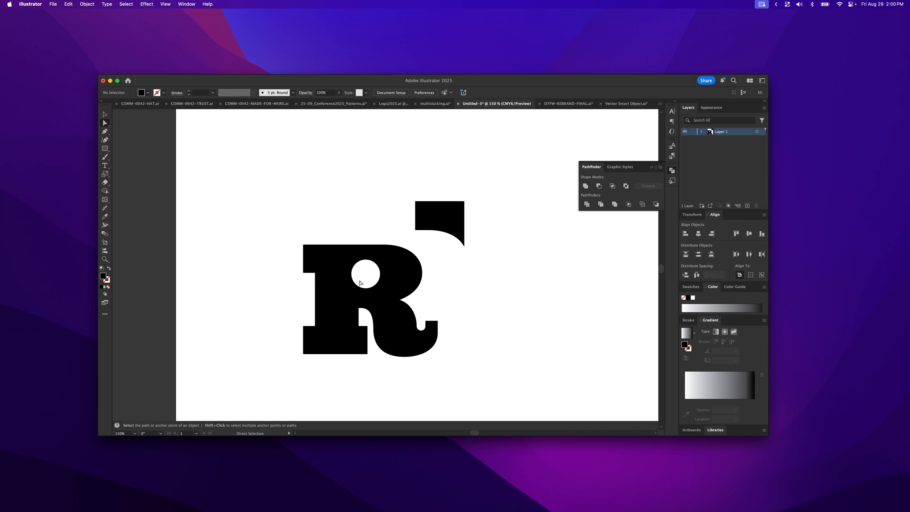
Step: Undo the edits back to the divided R with the peach fragment still in its hole and the peach piece above the bowl
key("super+z")
key("super+z")
key("super+z")
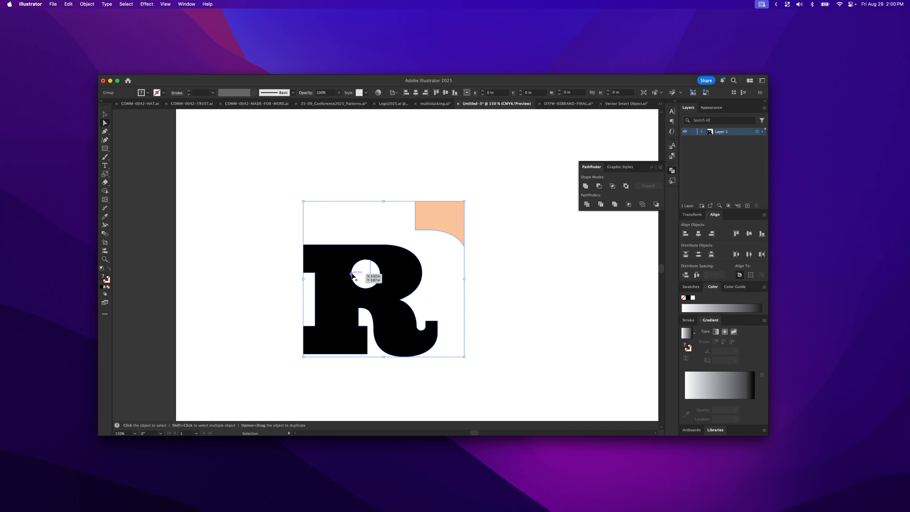
key("super+z")
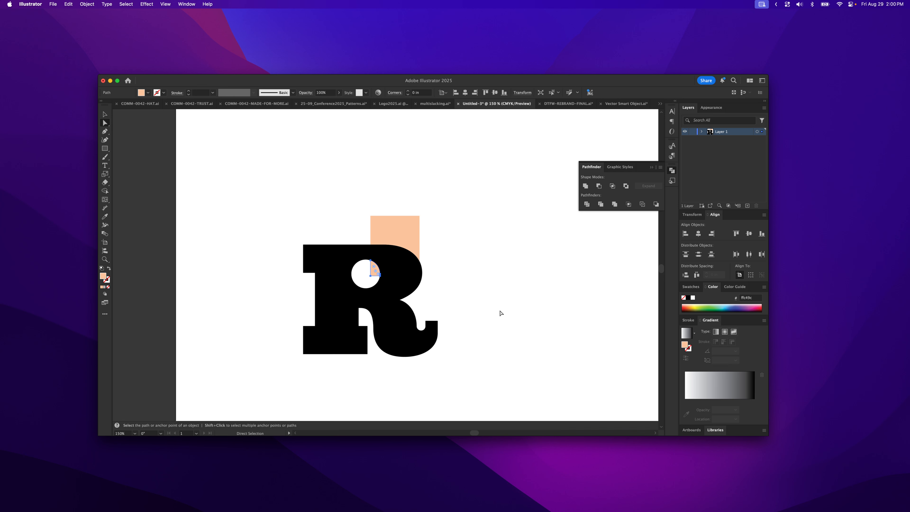